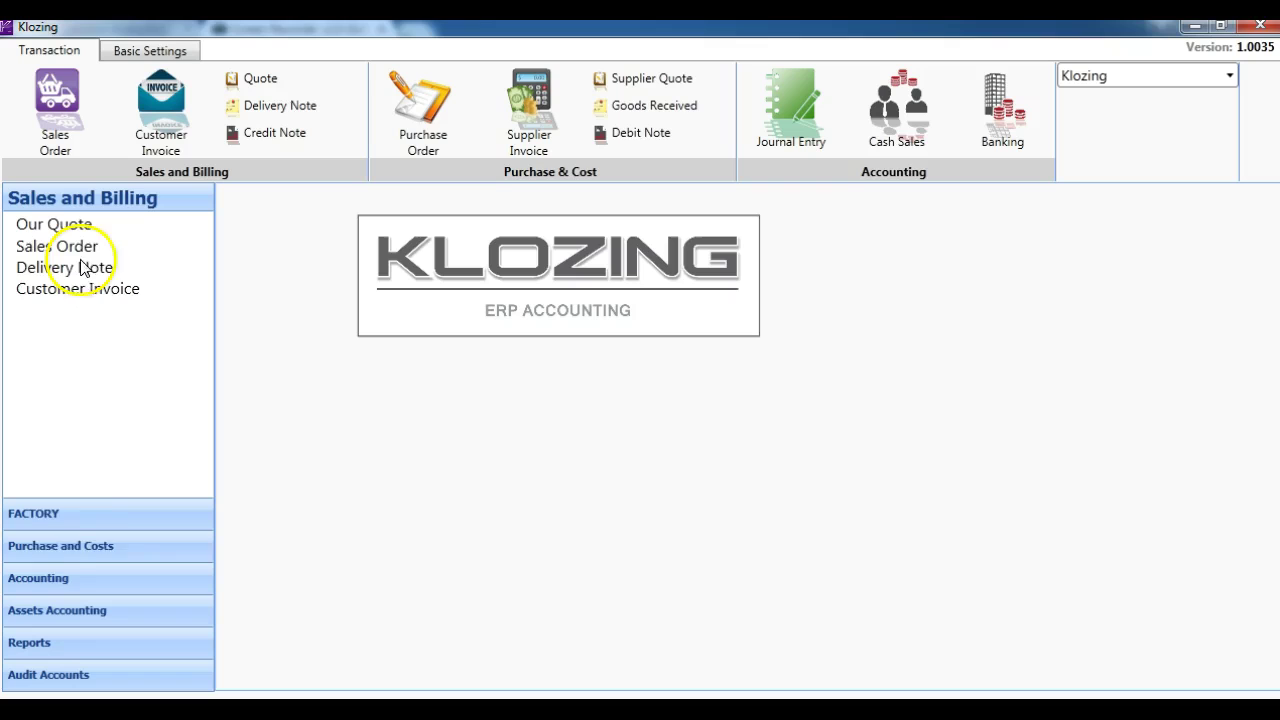
Browse the Purchase and Costs, Accounting, Audit Accounts, Assets Accounting and Reports panels, then view Basic Settings
click(53, 546)
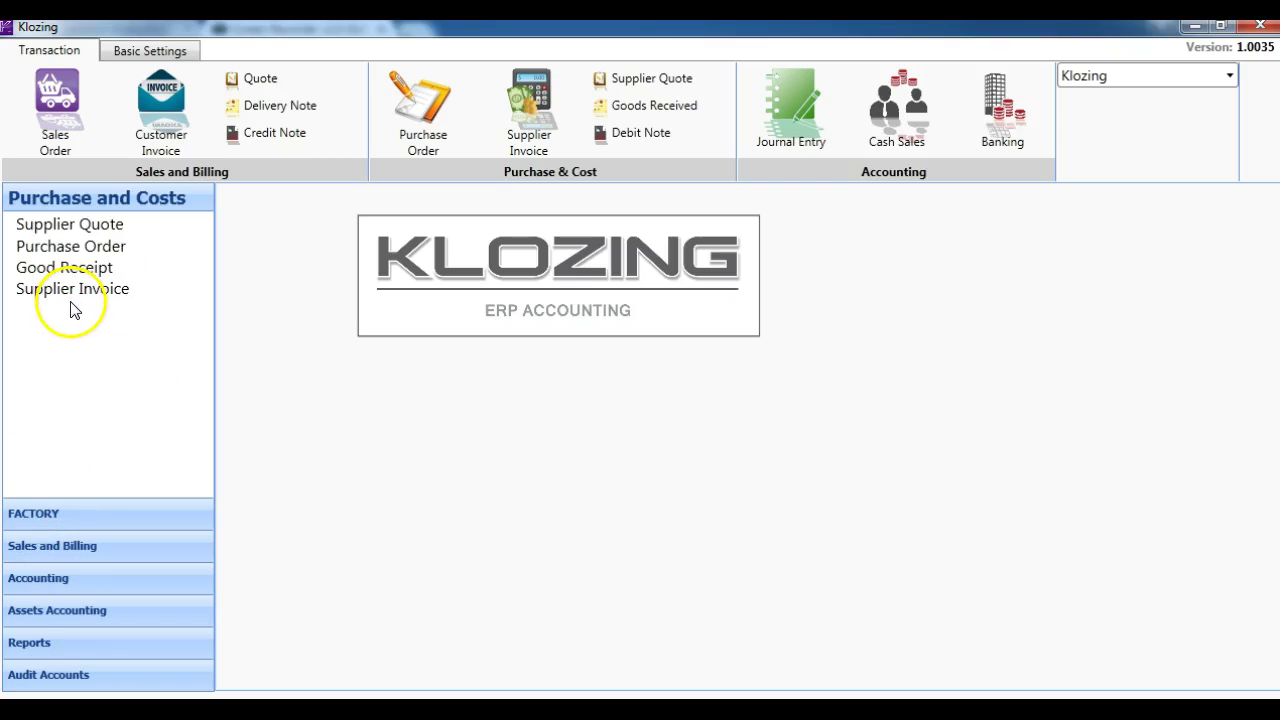
click(66, 575)
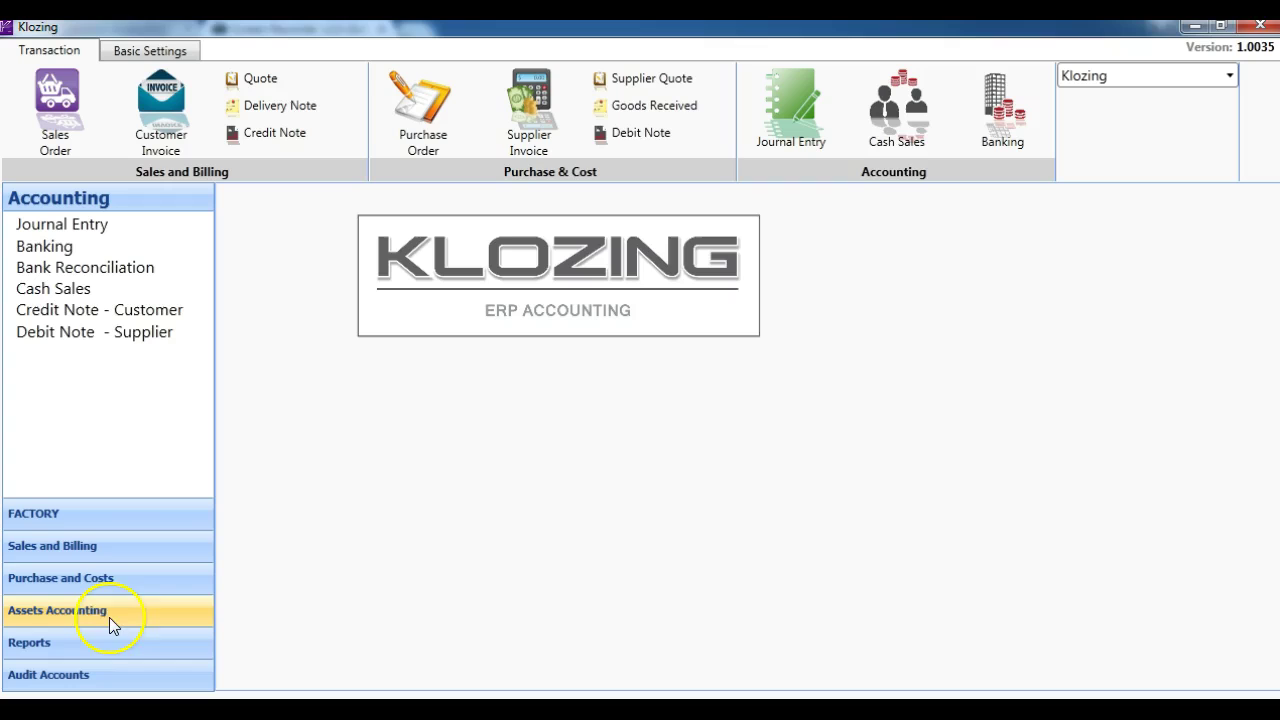
click(137, 676)
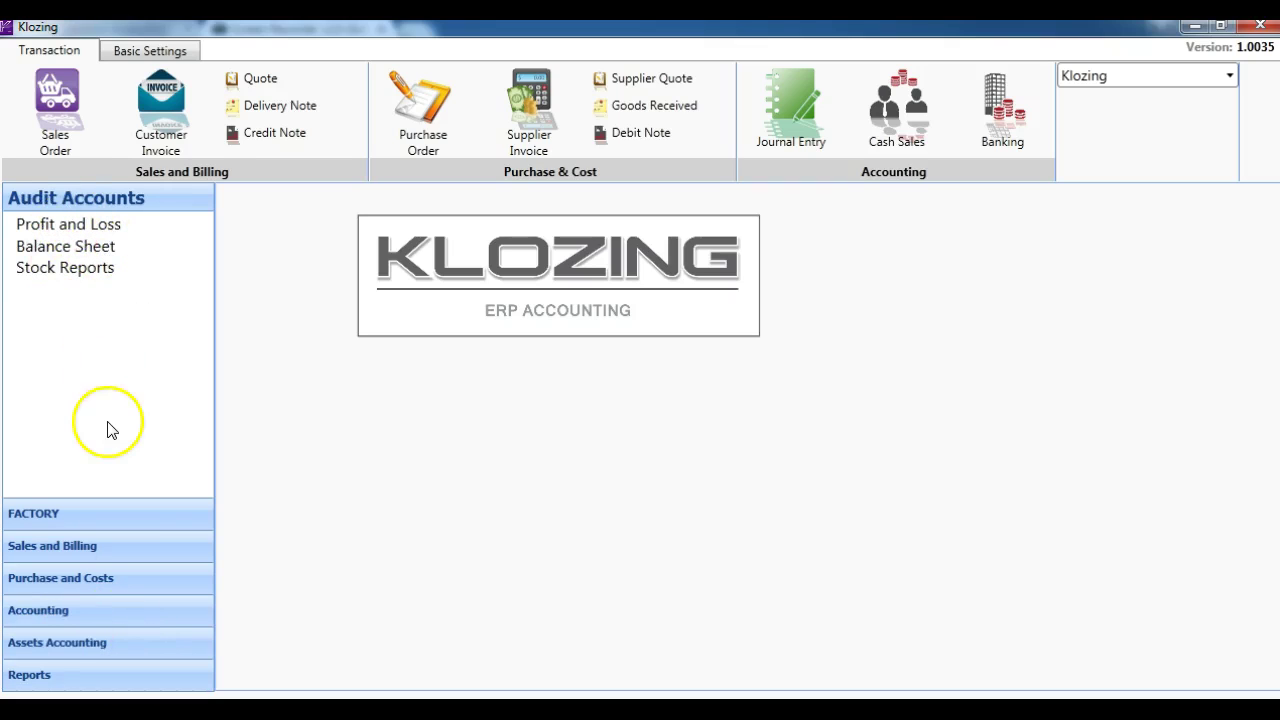
click(153, 650)
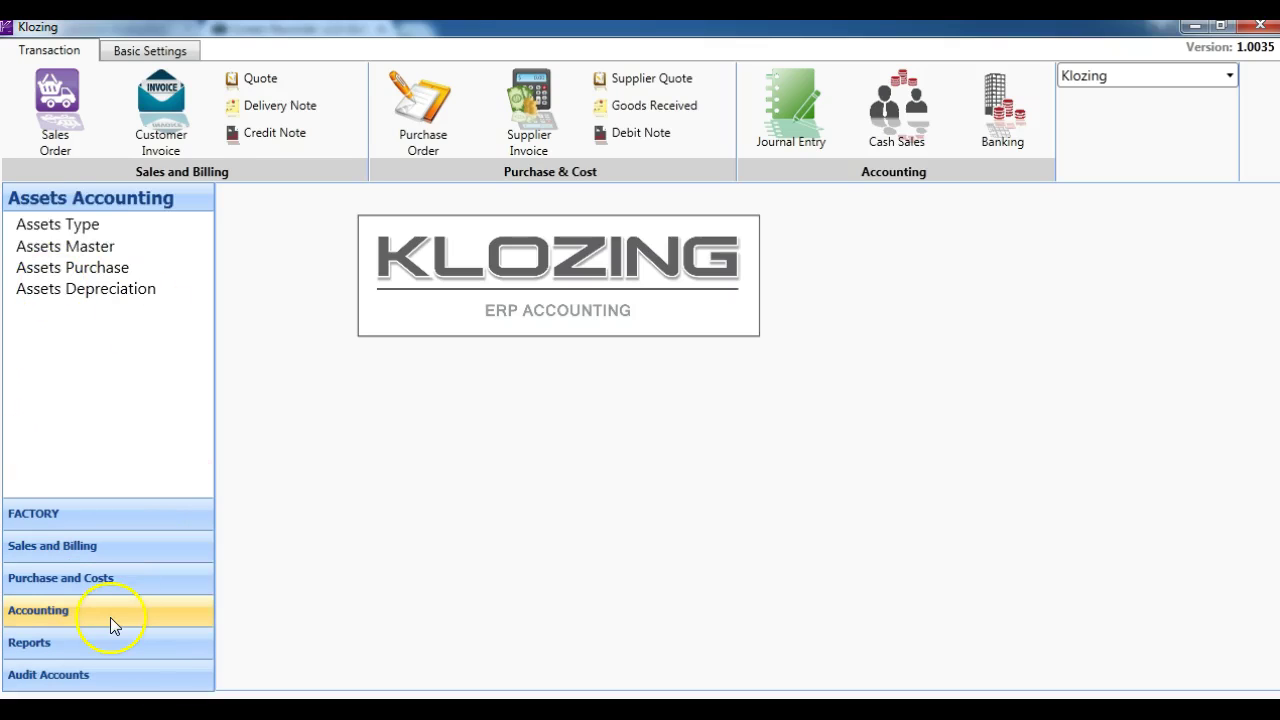
click(119, 641)
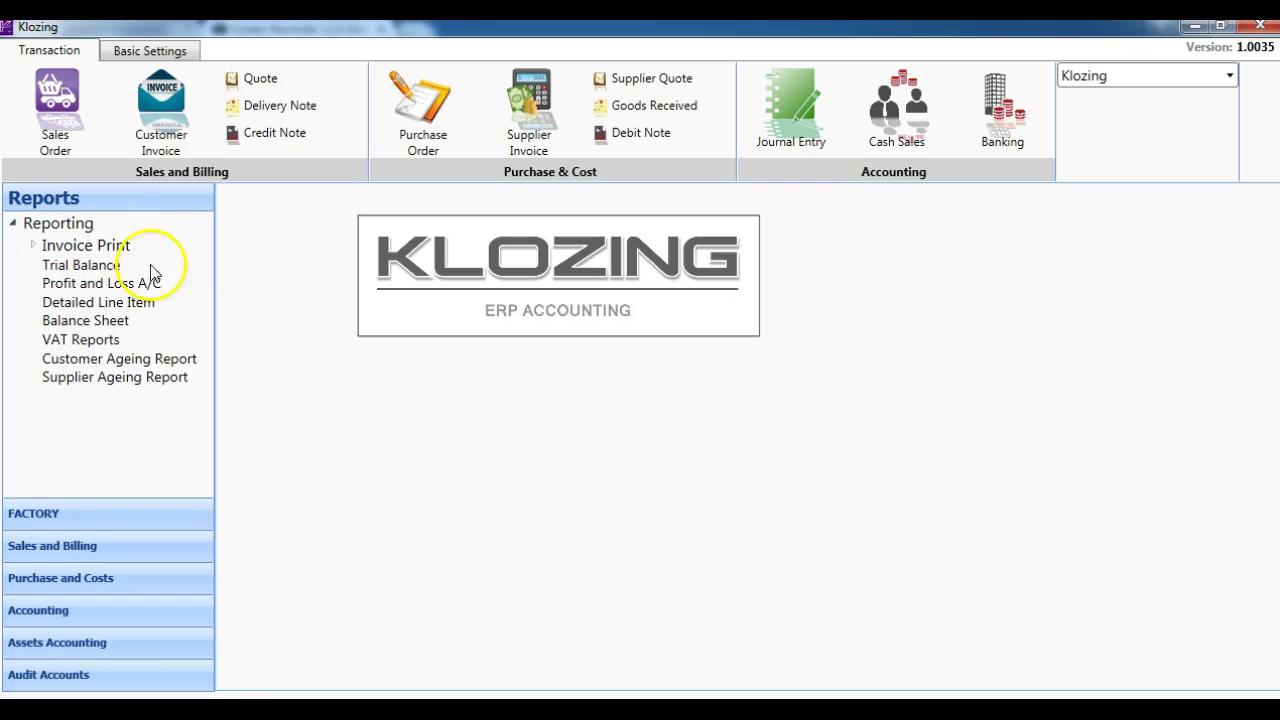
click(153, 52)
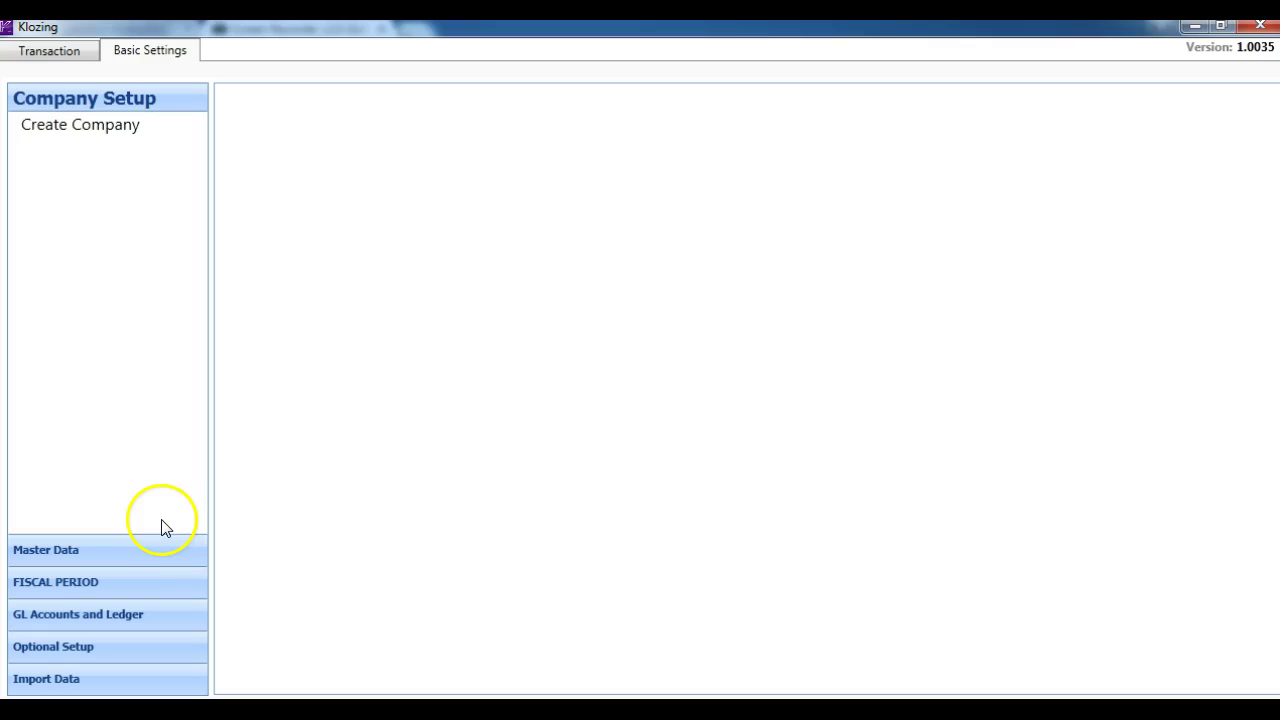
Review the Master Data, GL Accounts and Ledger, and Import Data setup panels
click(152, 551)
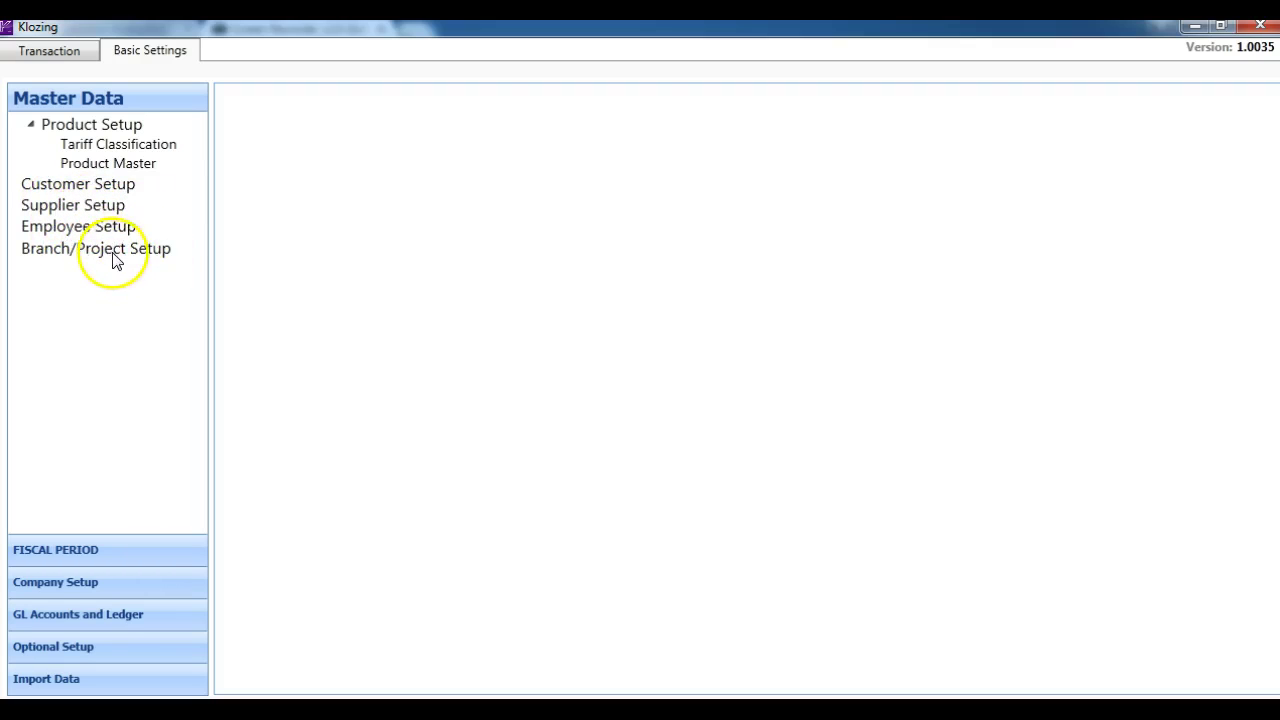
click(159, 612)
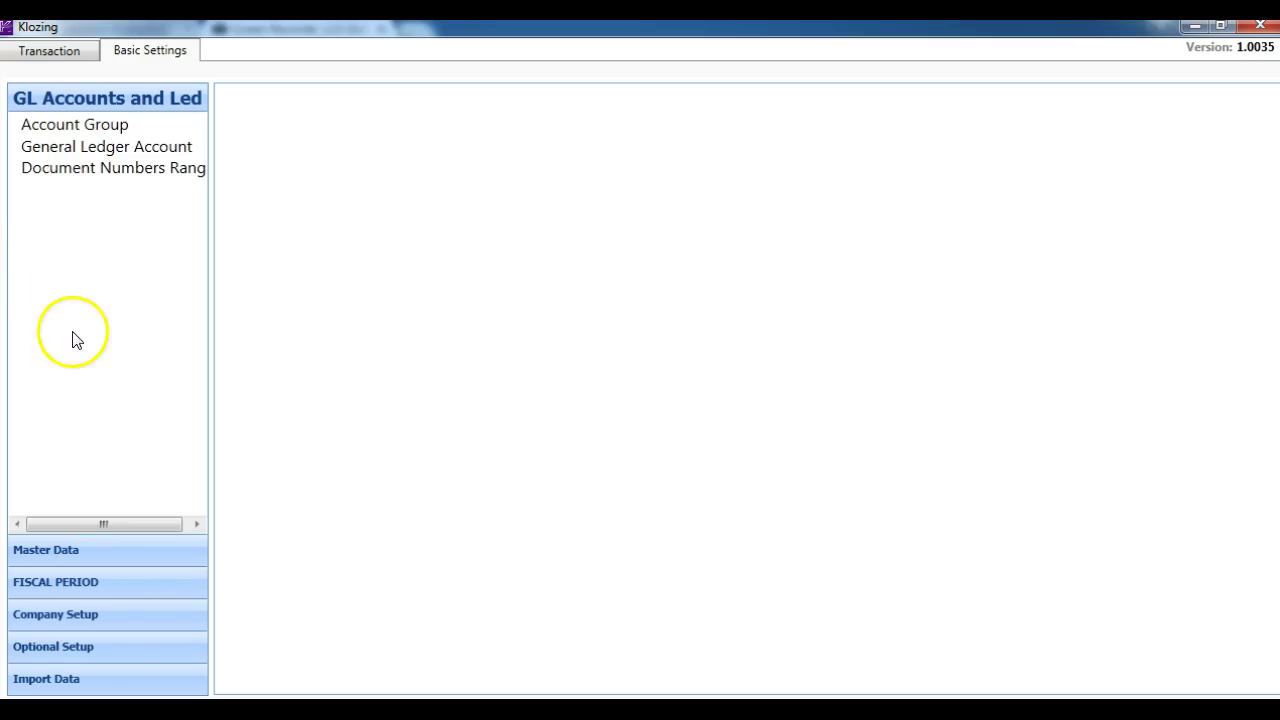
click(133, 683)
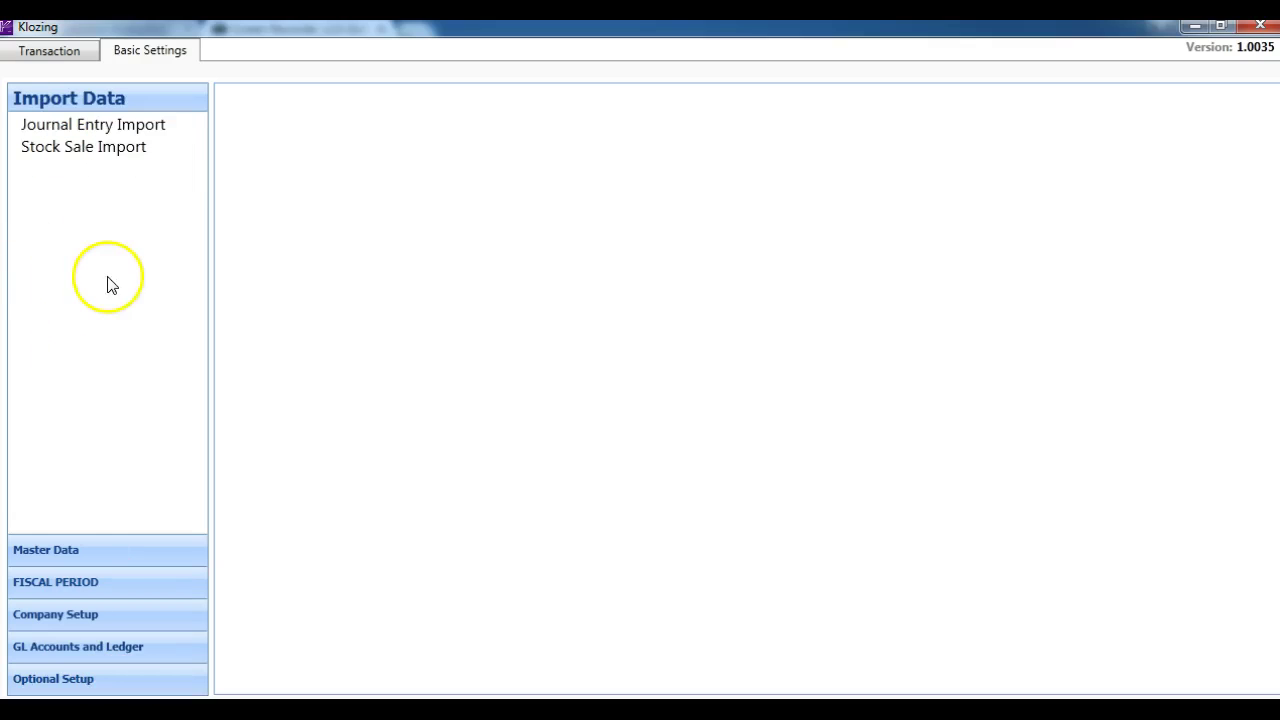
Try Journal Entry Import, then cancel its file picker without choosing a file
click(80, 126)
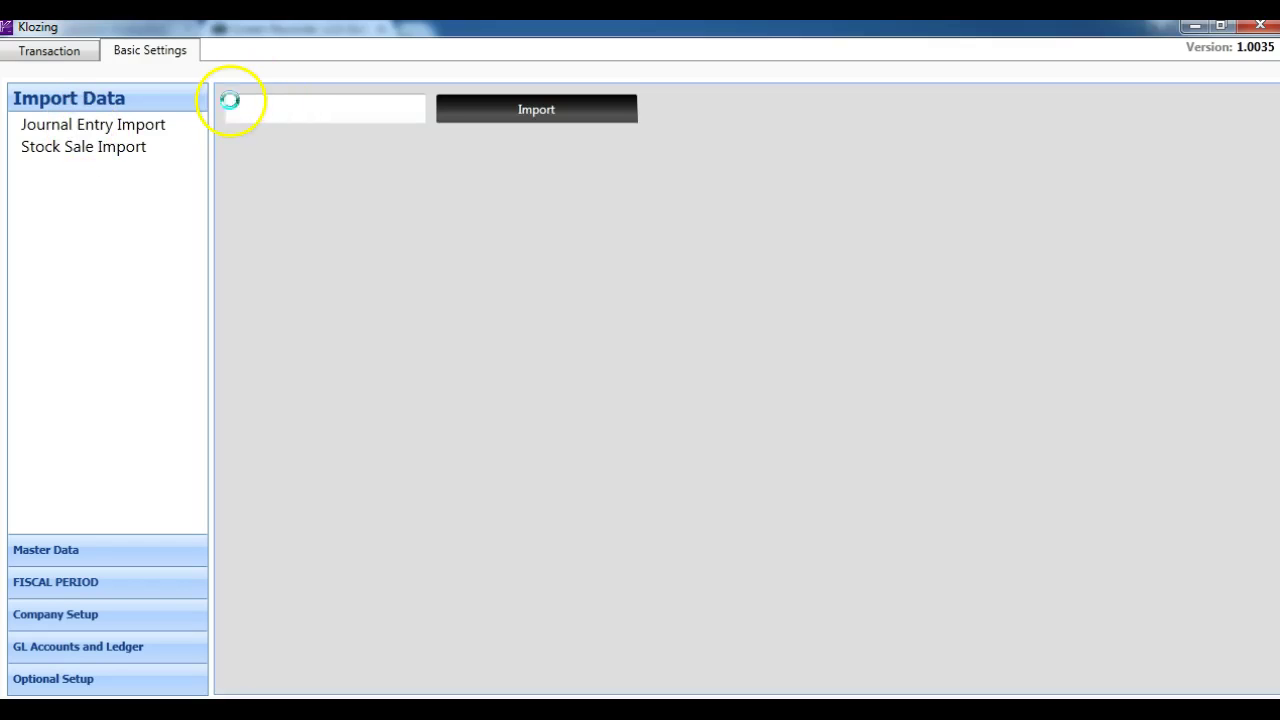
click(271, 117)
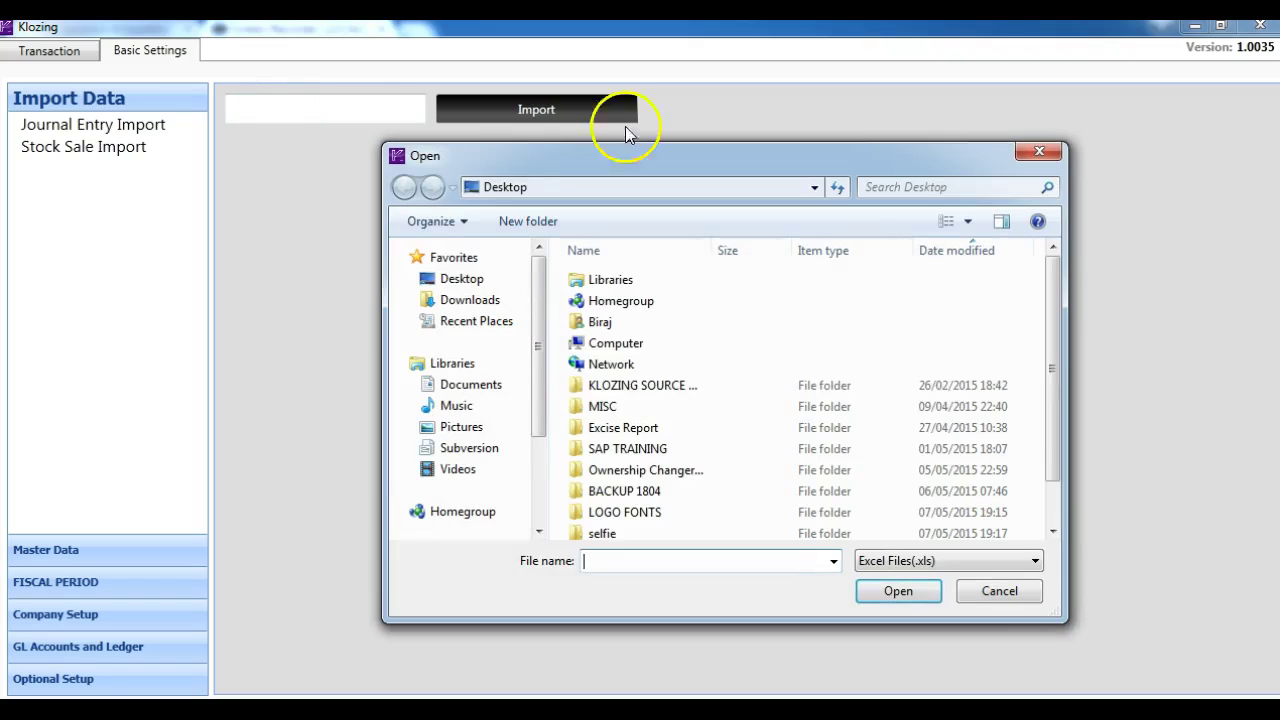
click(999, 591)
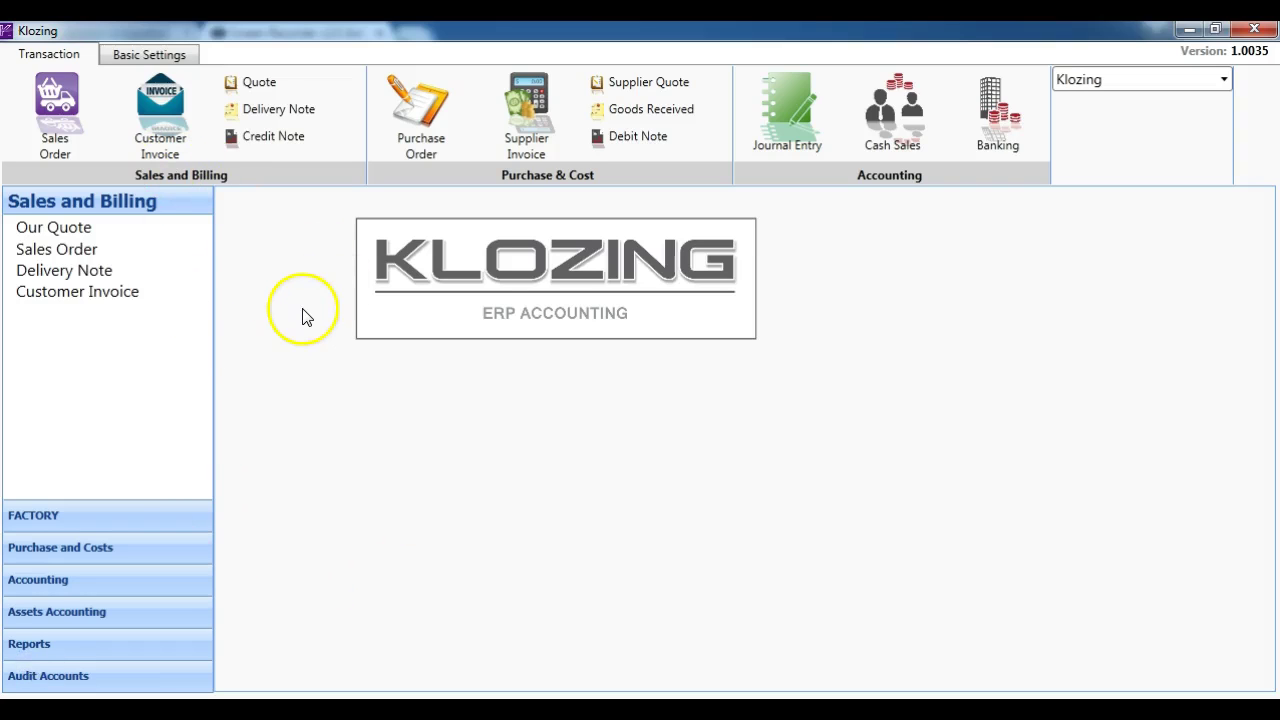
Start a new custom invoice for ABC COMPANY LTD dated 09/05/2015 from the customer invoice list
click(174, 142)
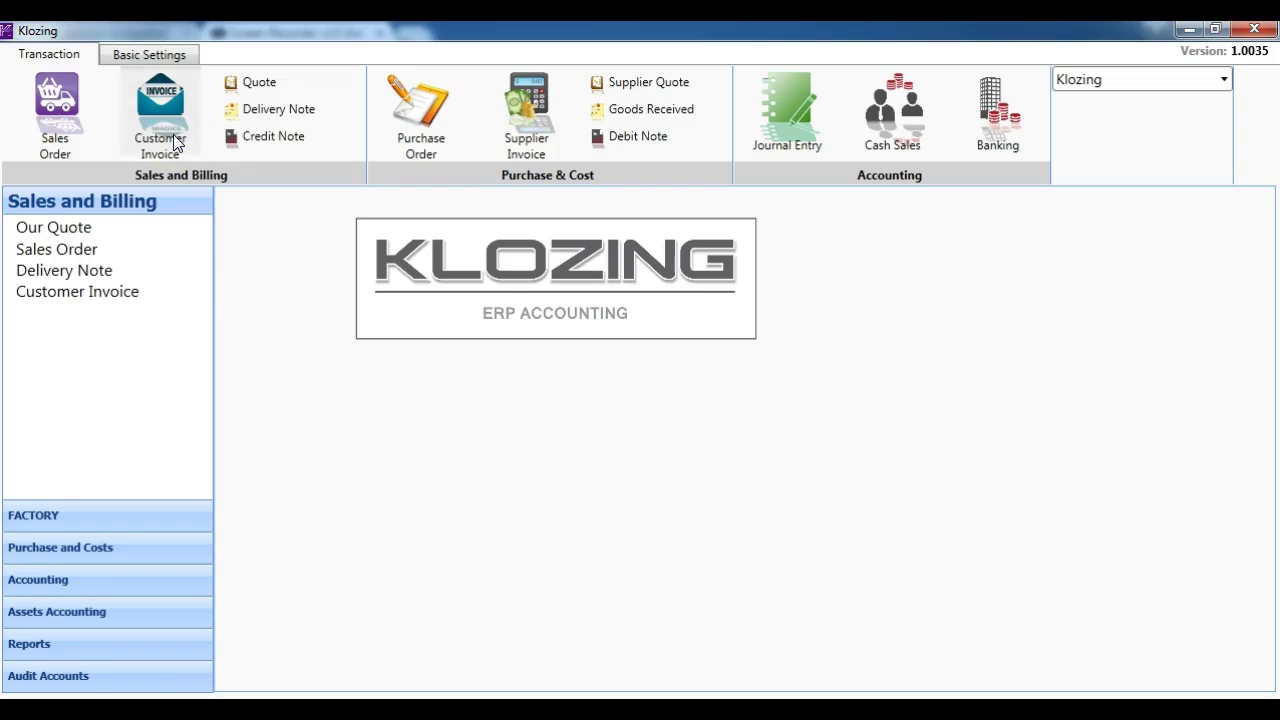
click(174, 142)
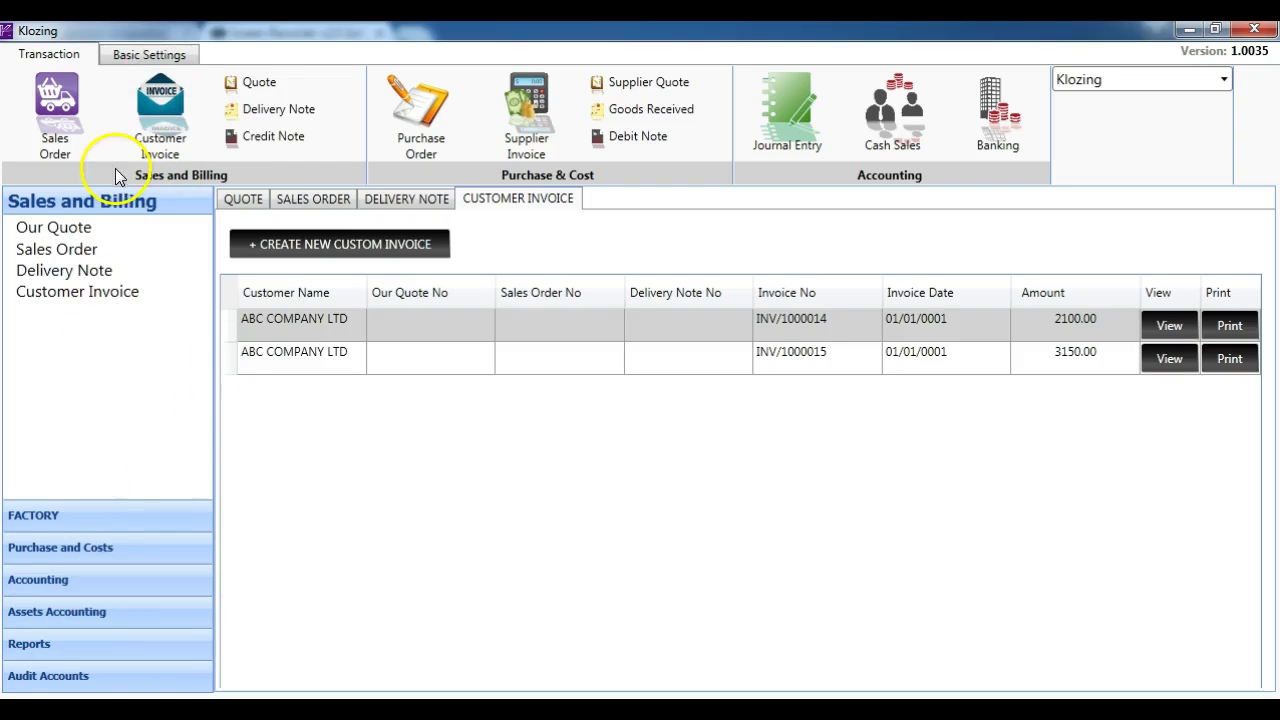
click(349, 246)
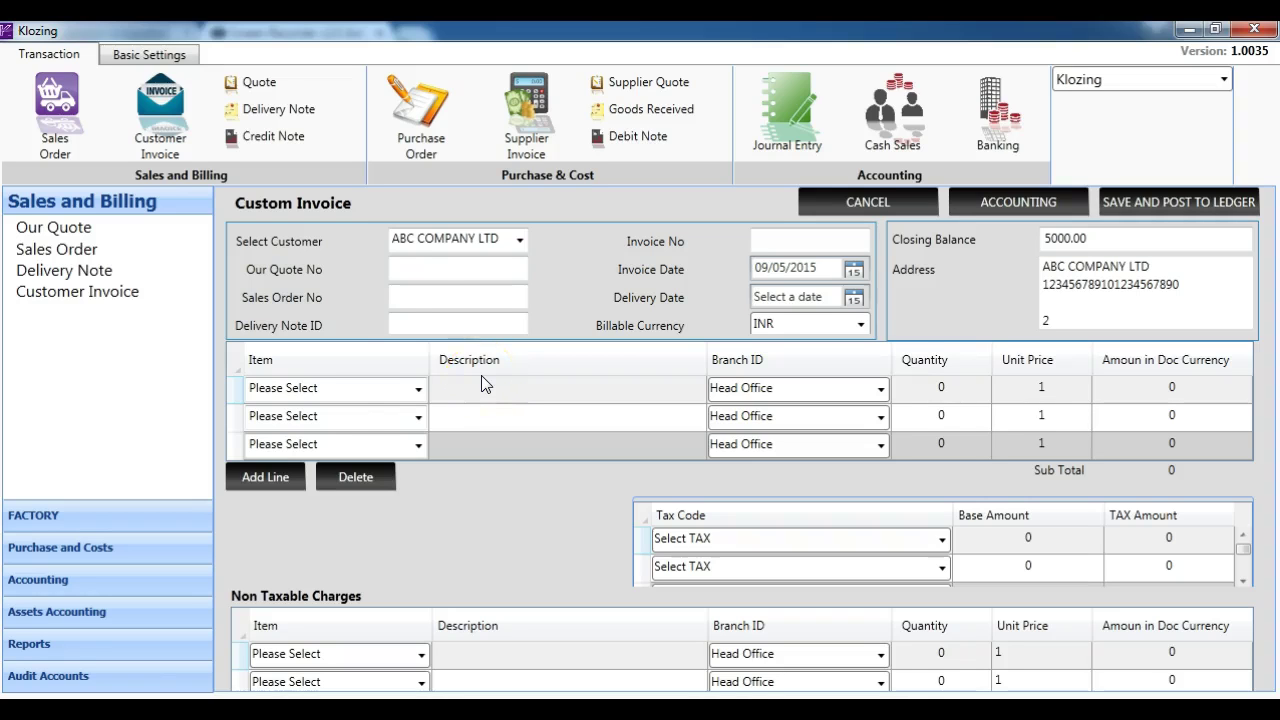
Bill 20 Computer 121 at 300 for Head Office on line one, with 5% VAT
click(418, 392)
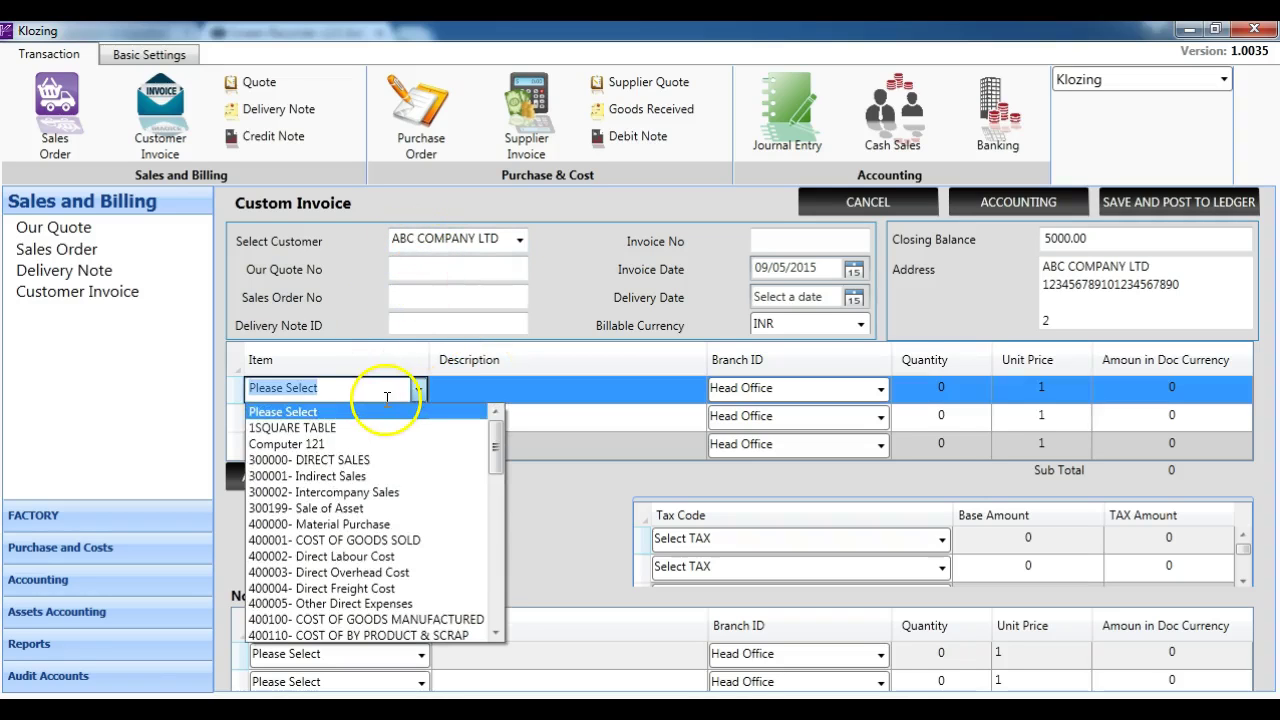
click(356, 448)
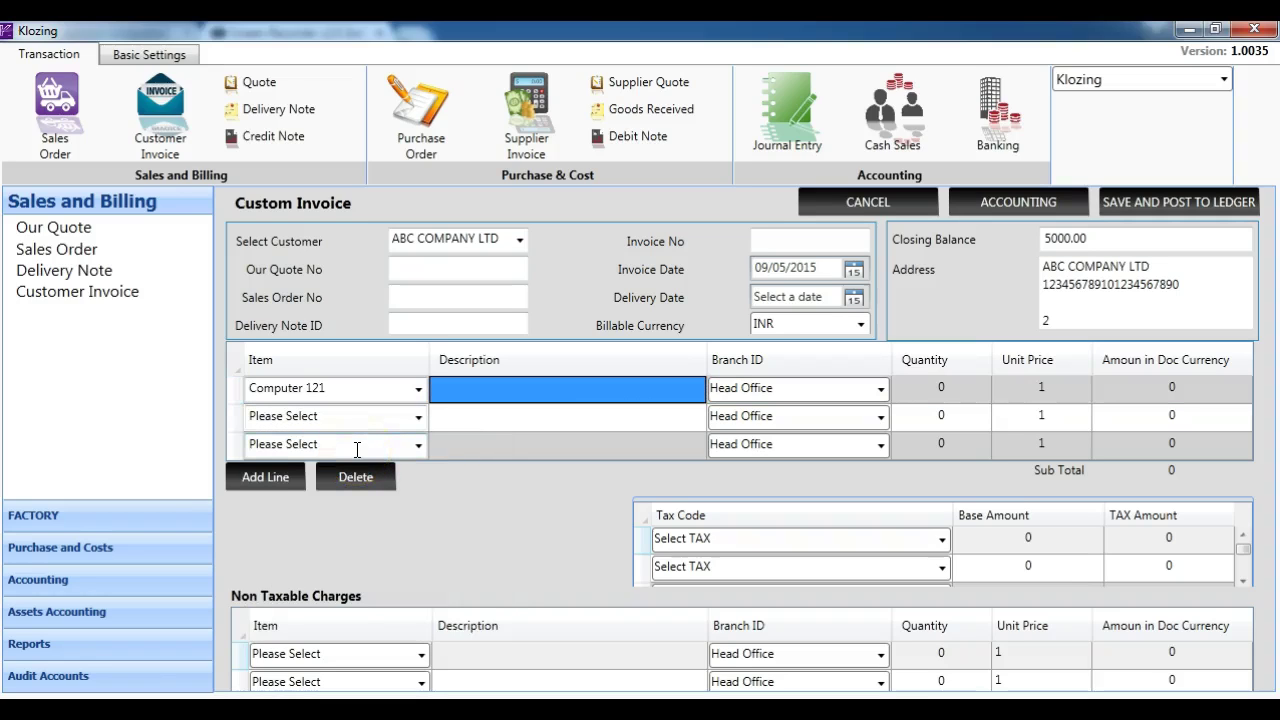
key(Tab)
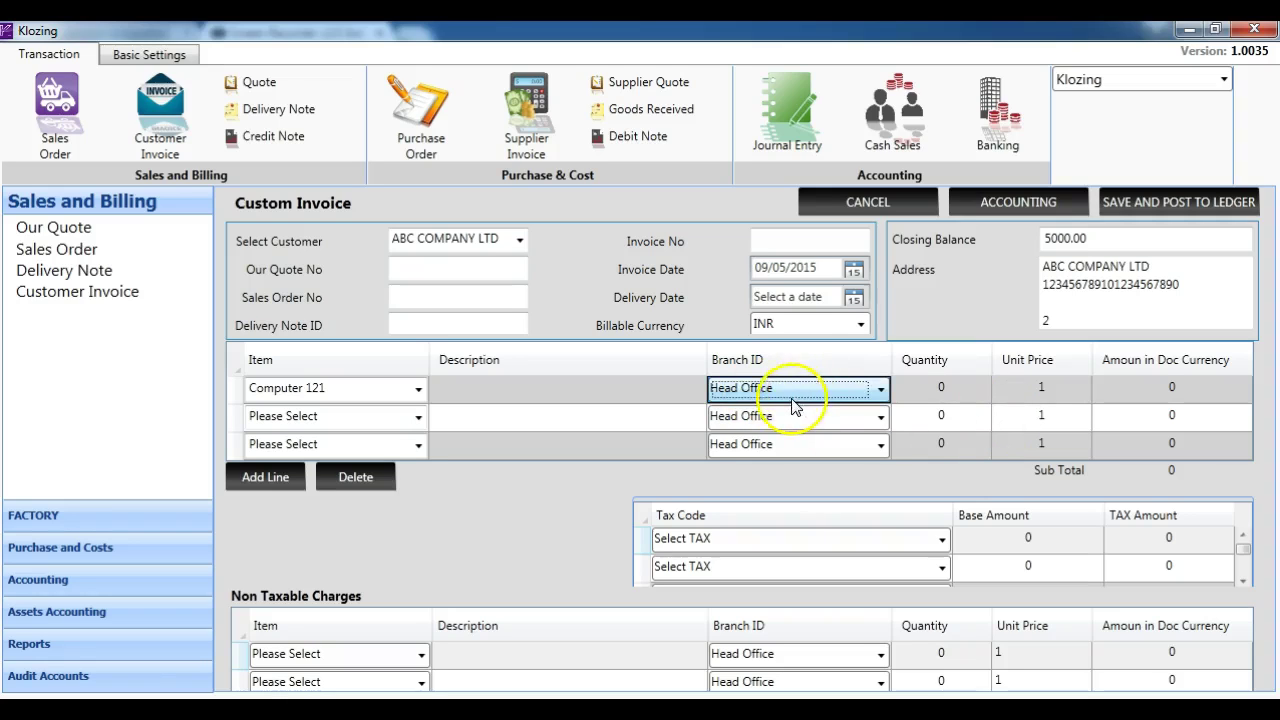
click(880, 390)
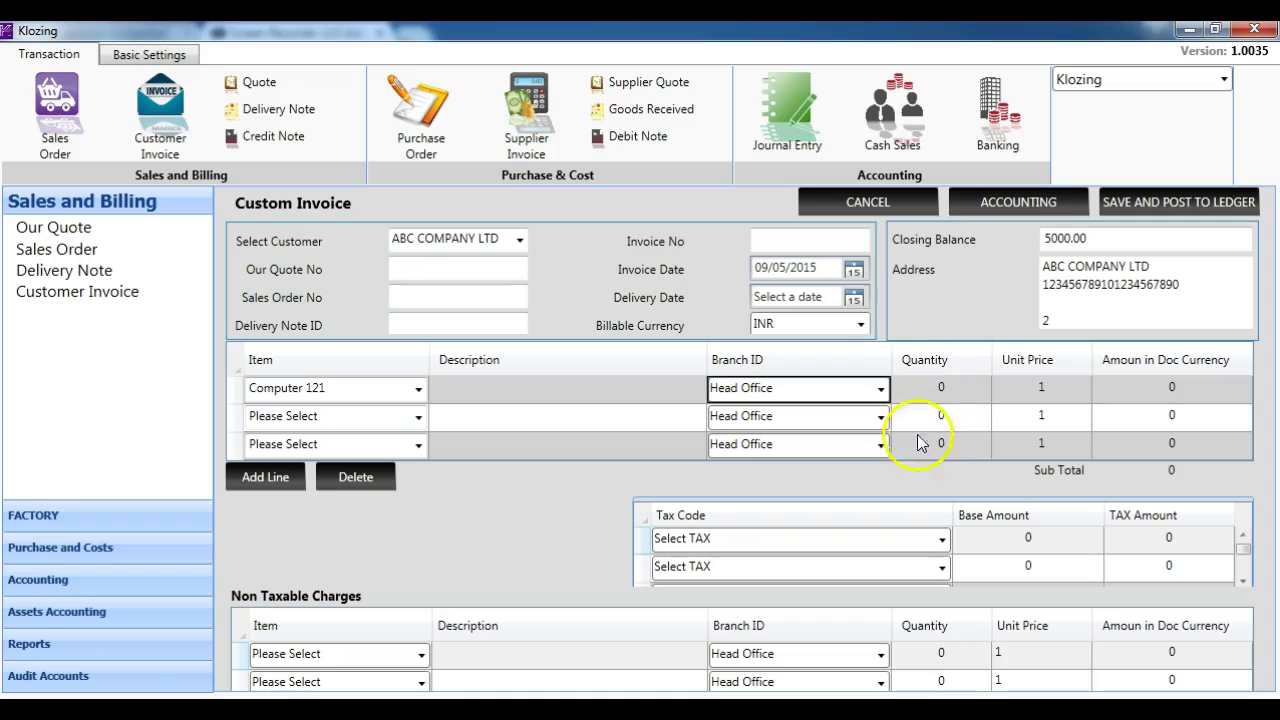
key(Tab)
text(20)
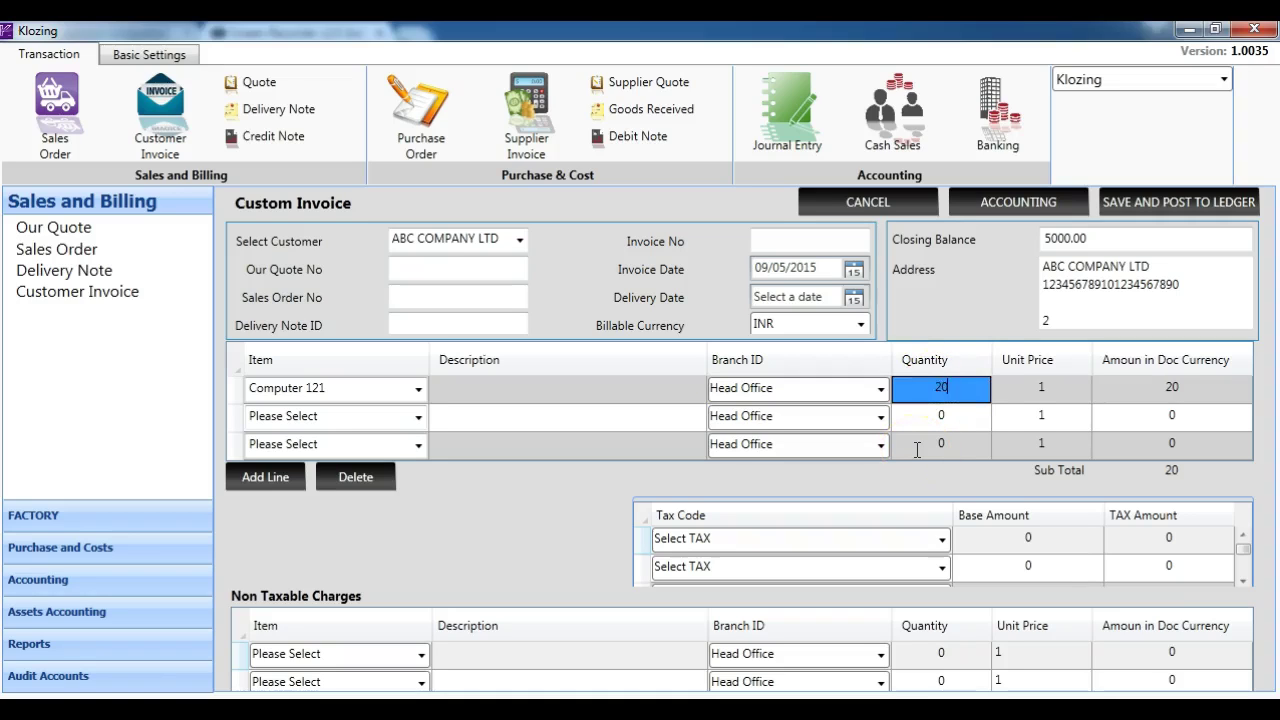
key(Tab)
text(300)
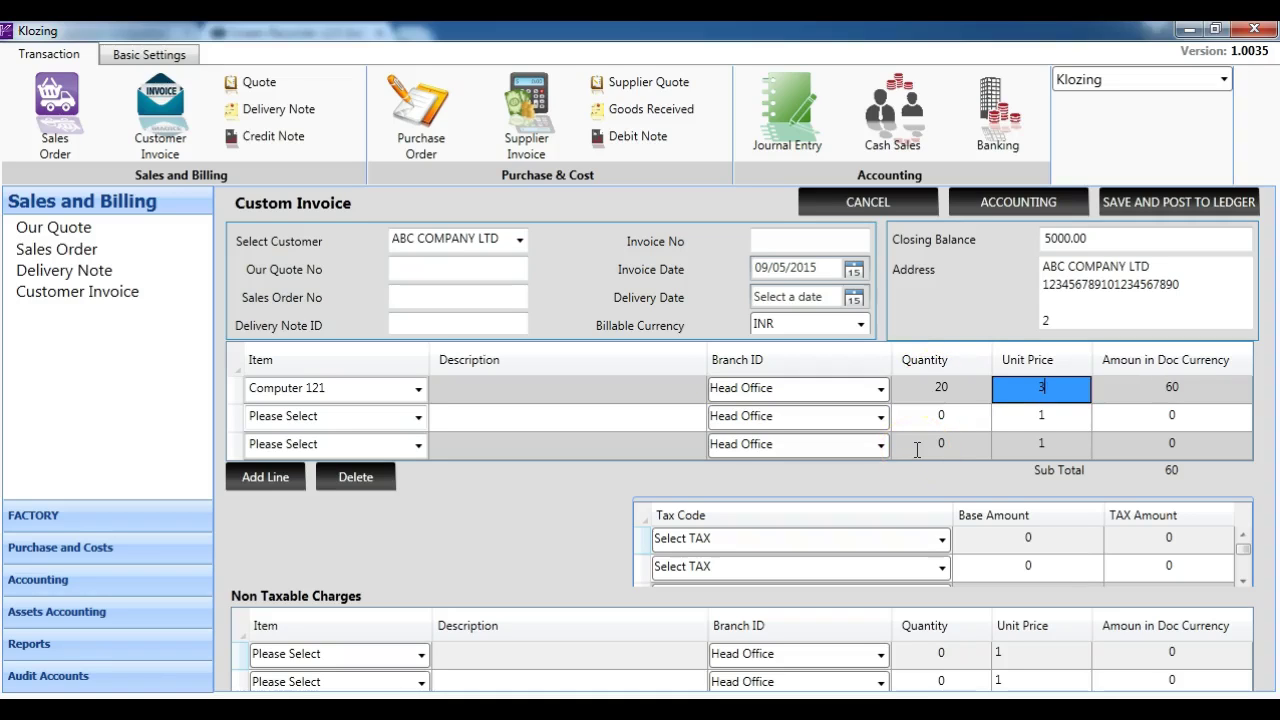
click(941, 540)
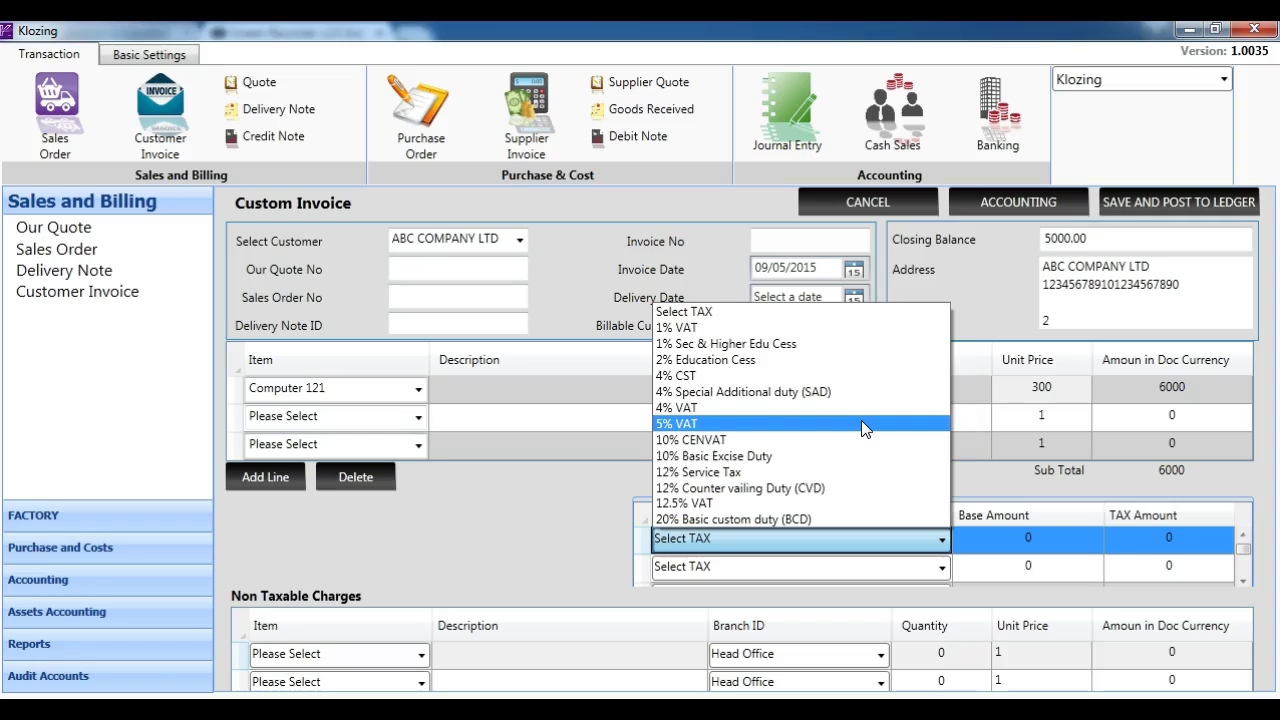
click(861, 421)
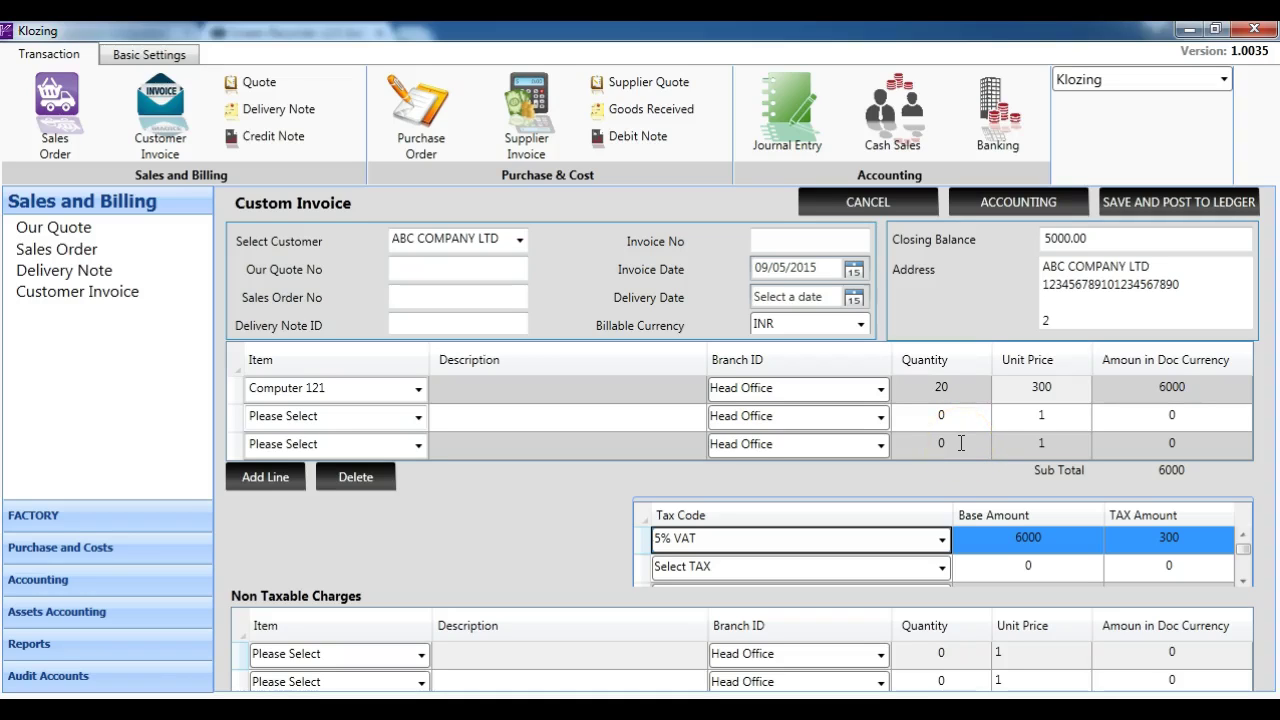
Preview the invoice's ledger entries: 6300 debit to Trade Debtors and the DIRECT SALES credit
click(1020, 203)
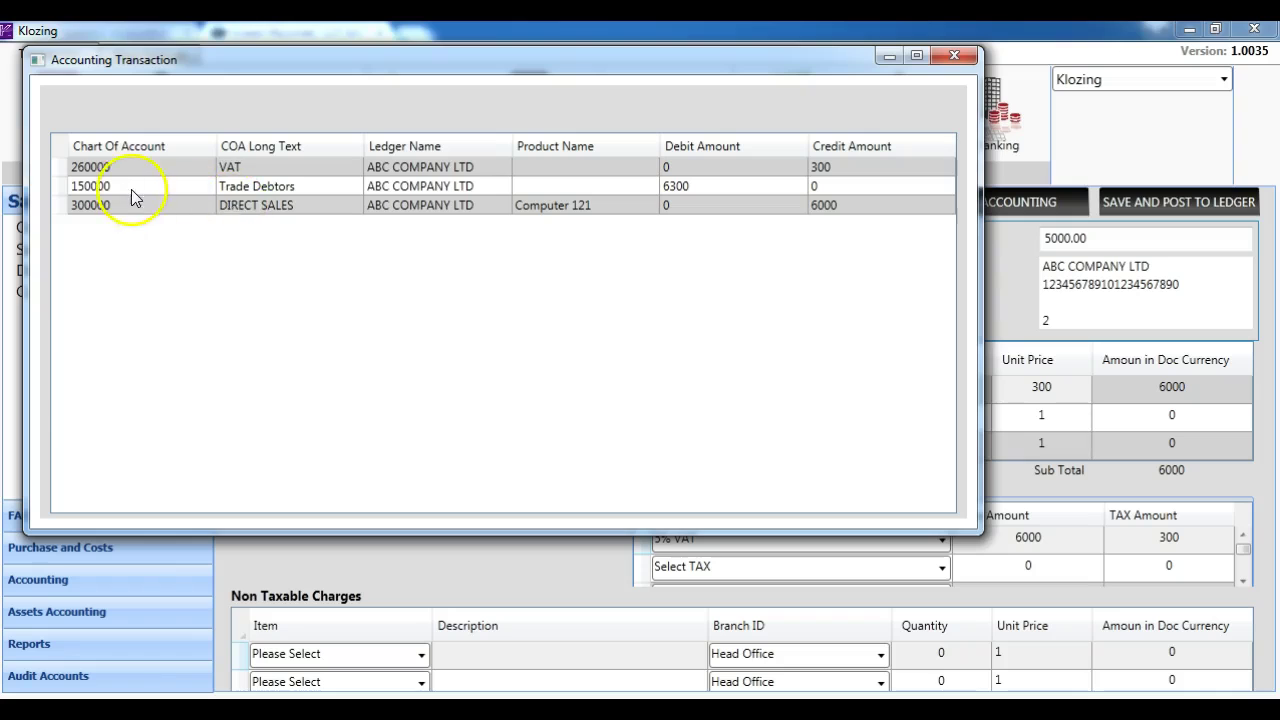
click(262, 190)
click(432, 192)
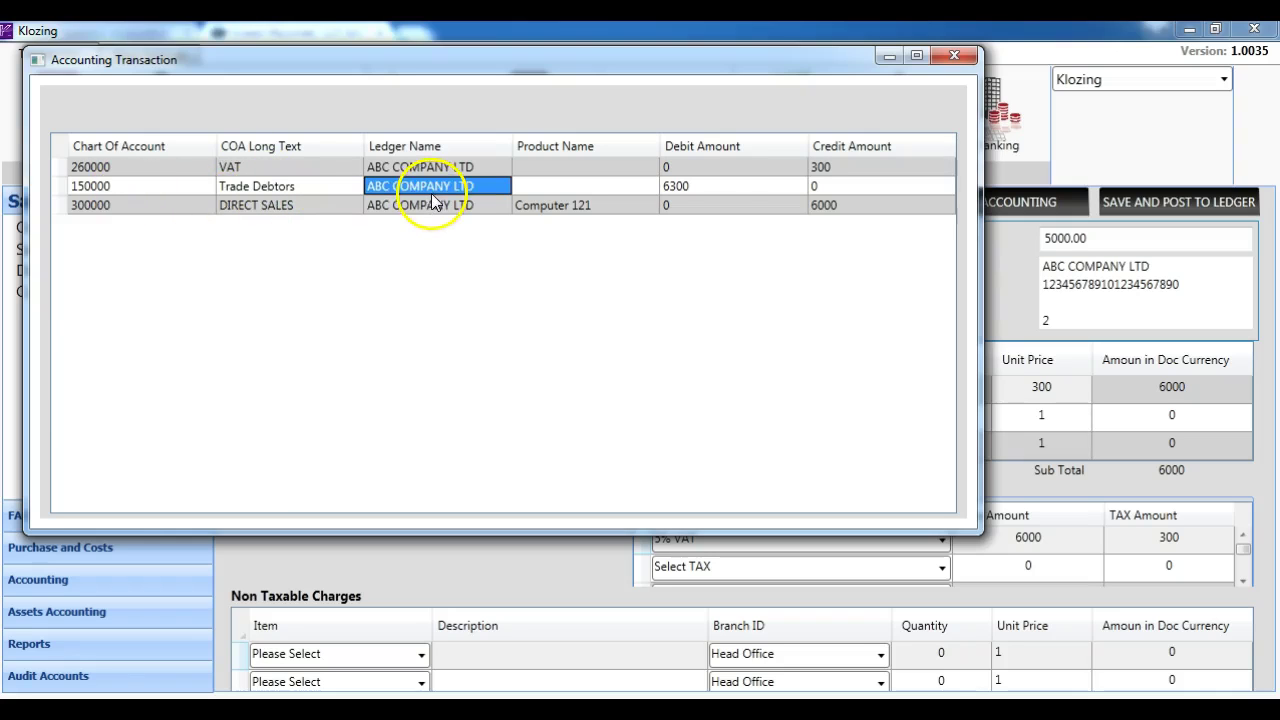
click(685, 188)
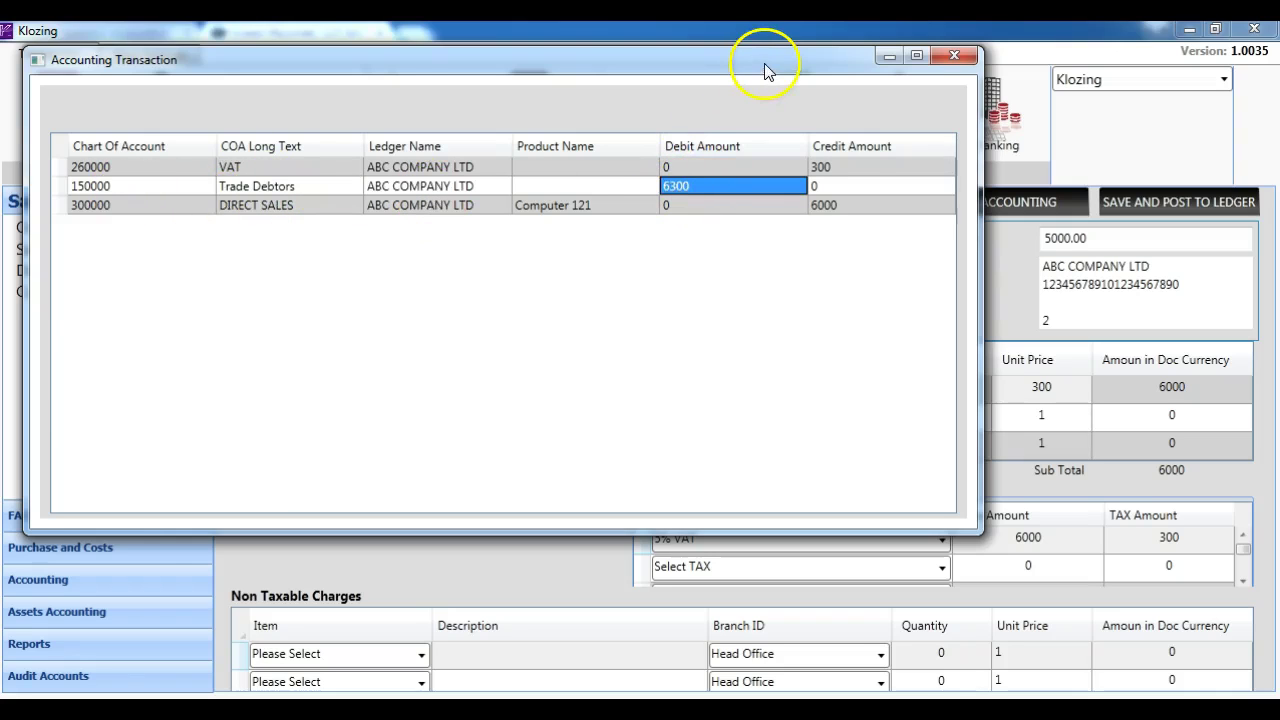
drag(764, 70, 788, 108)
click(282, 249)
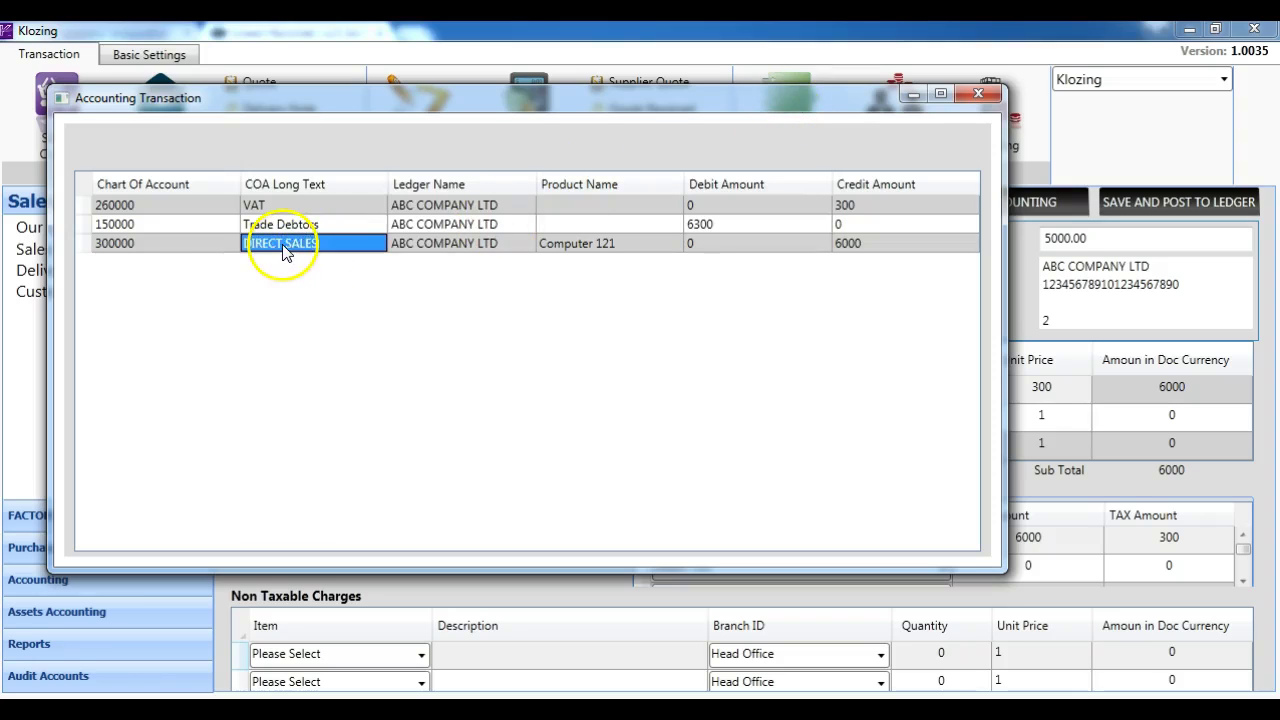
click(126, 249)
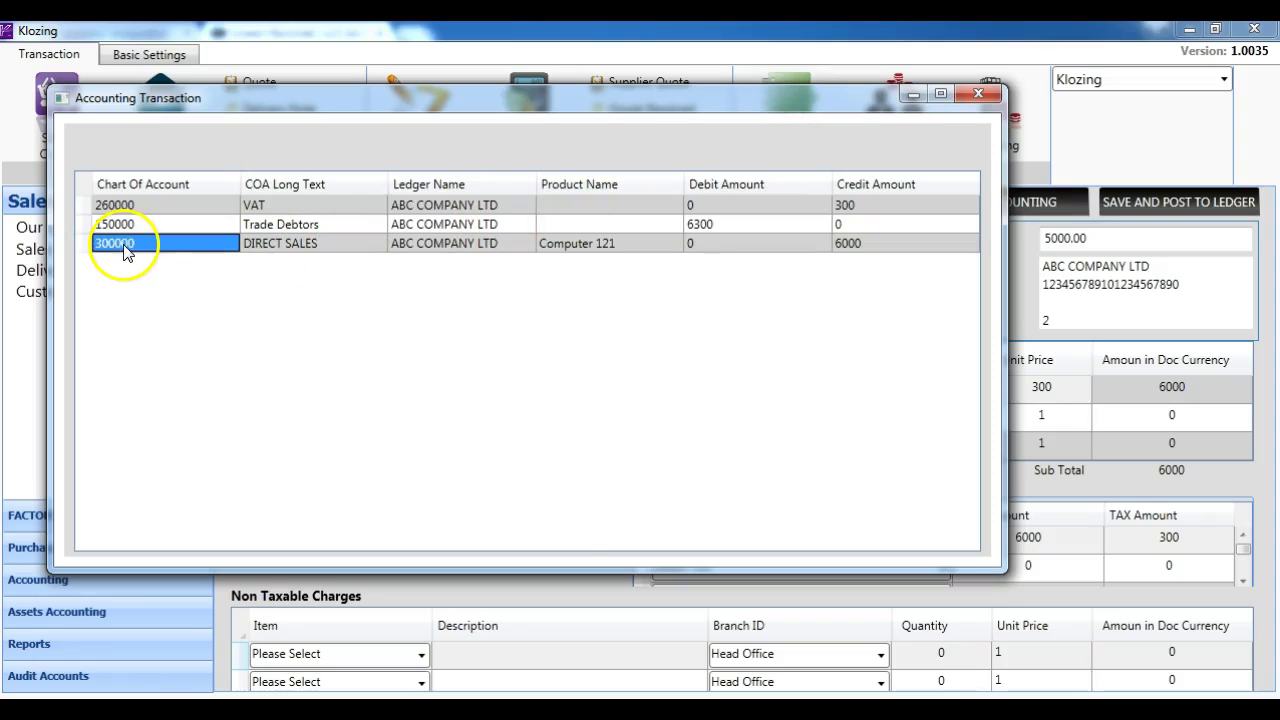
Check the 300 VAT credit, then close the accounting entries preview after posting
click(858, 250)
click(410, 205)
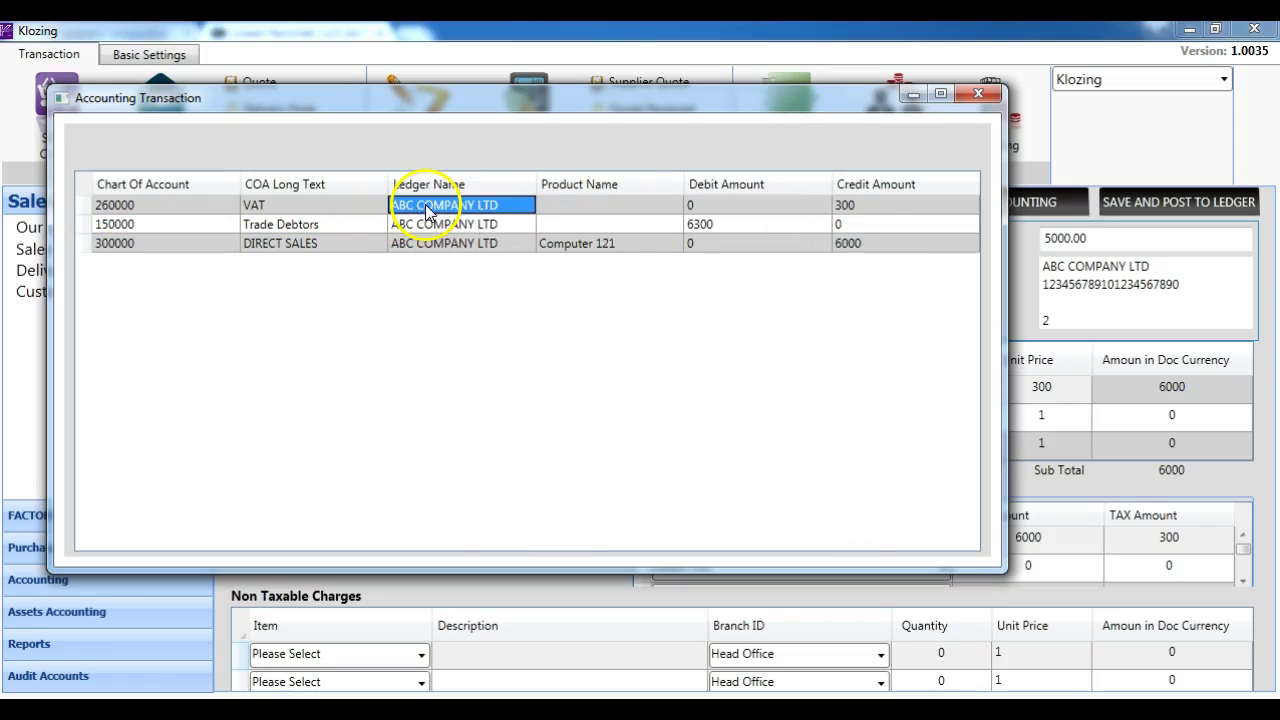
click(866, 206)
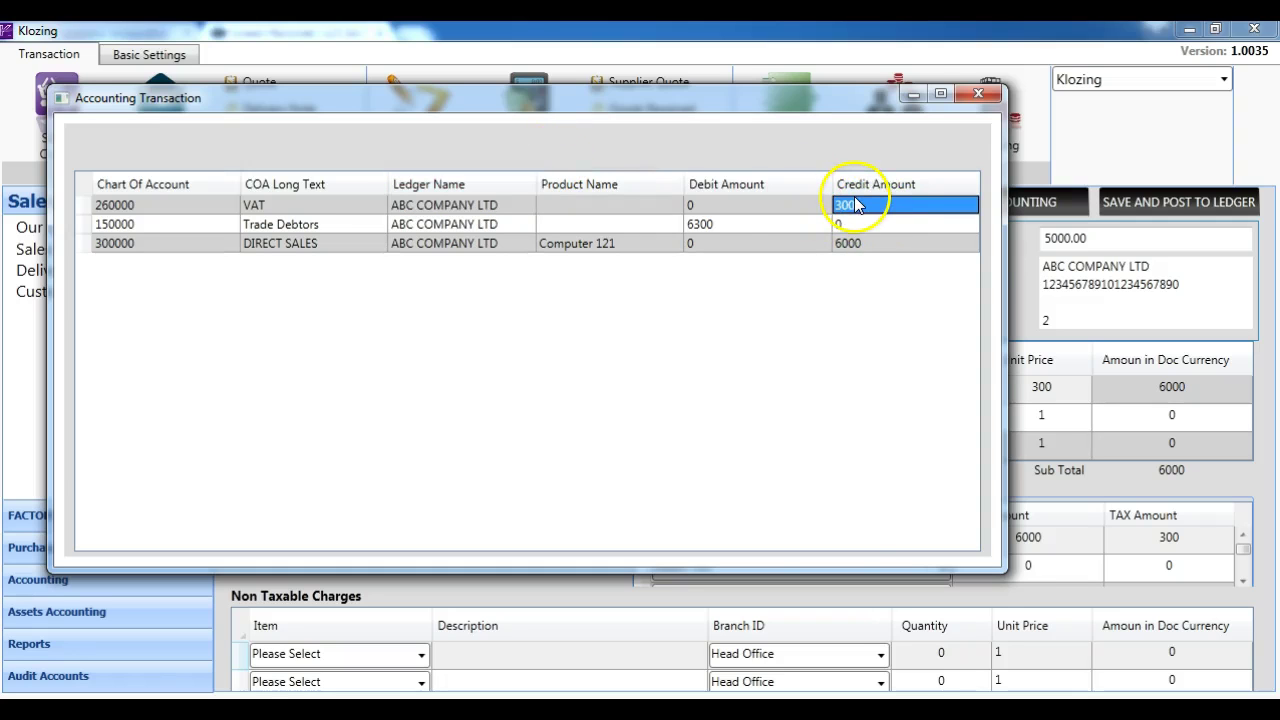
click(978, 94)
click(1199, 205)
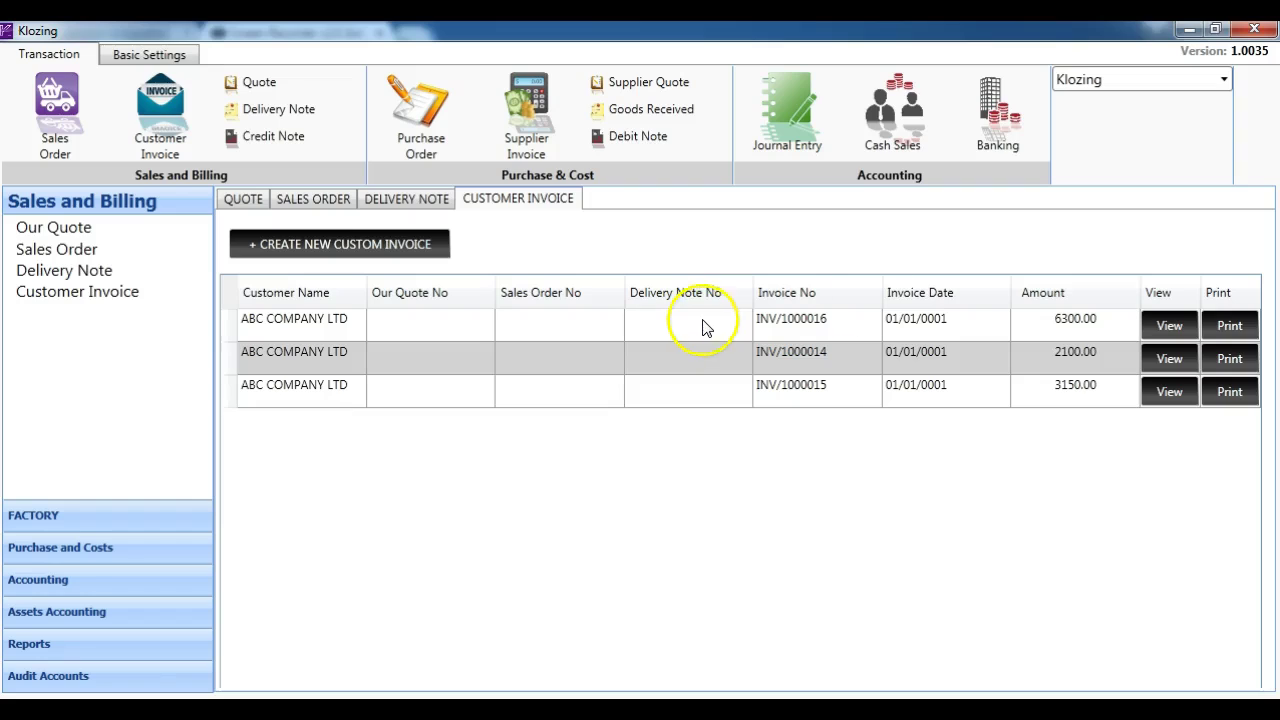
Preview INV/1000016 for printing, abandon its export, and bring up the Profit and Loss statement
click(1229, 334)
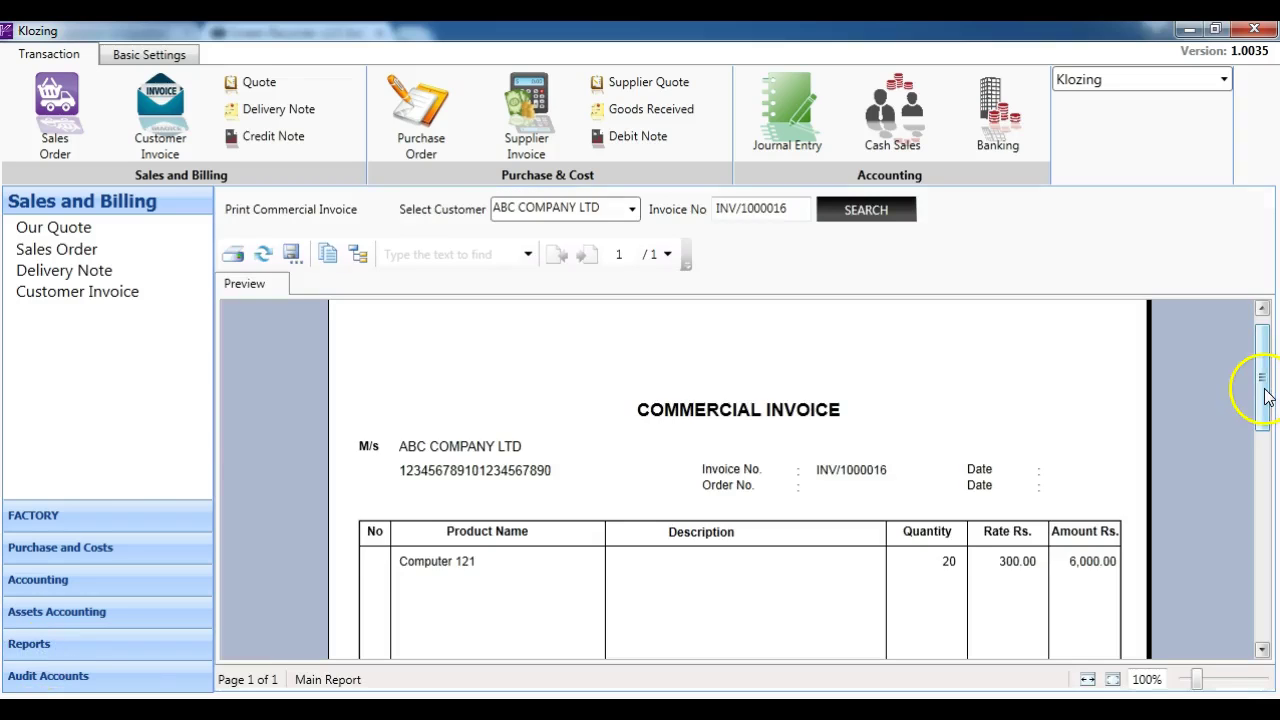
mouse_move(1265, 393)
mouse_down()
mouse_move(1276, 568)
mouse_move(1265, 415)
mouse_up()
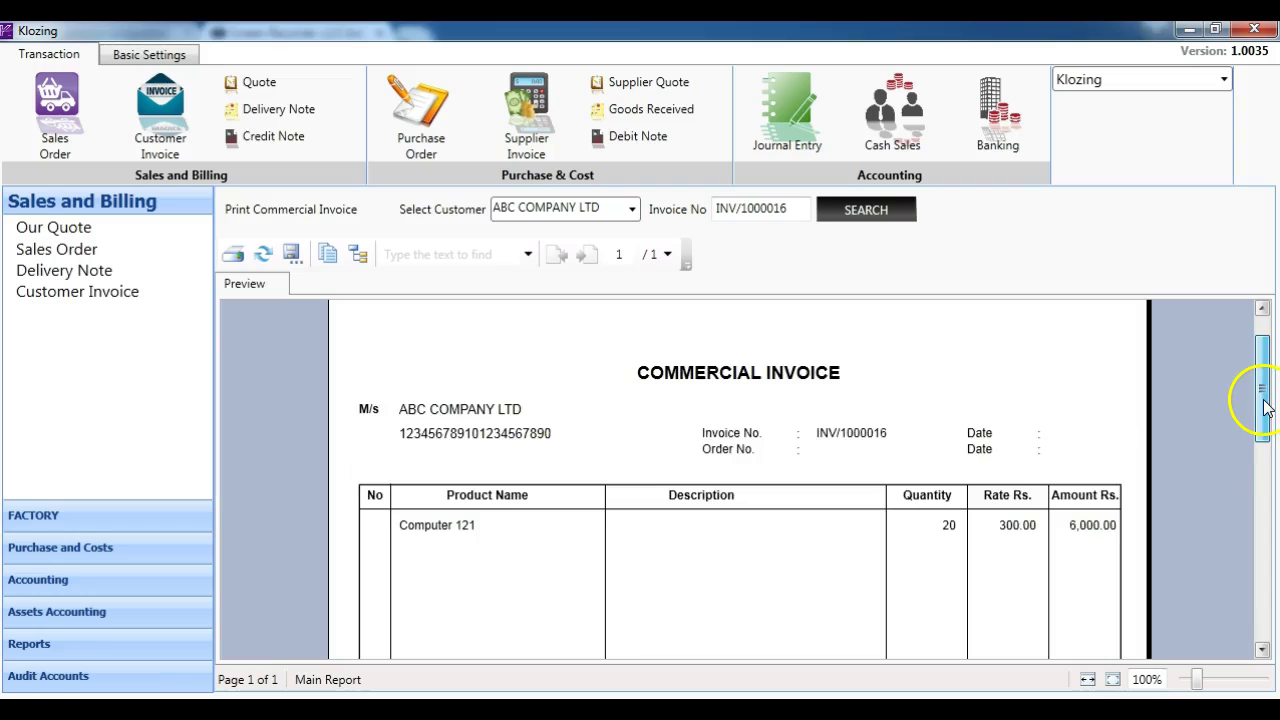
click(289, 257)
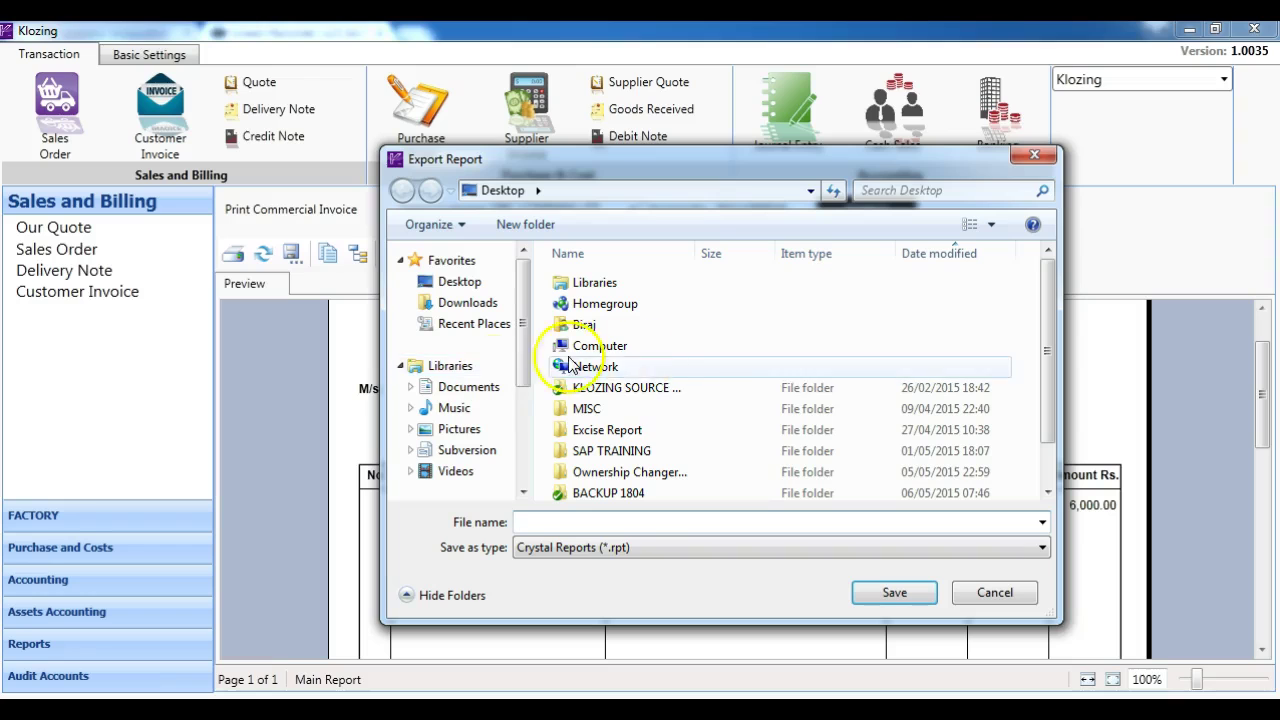
click(622, 553)
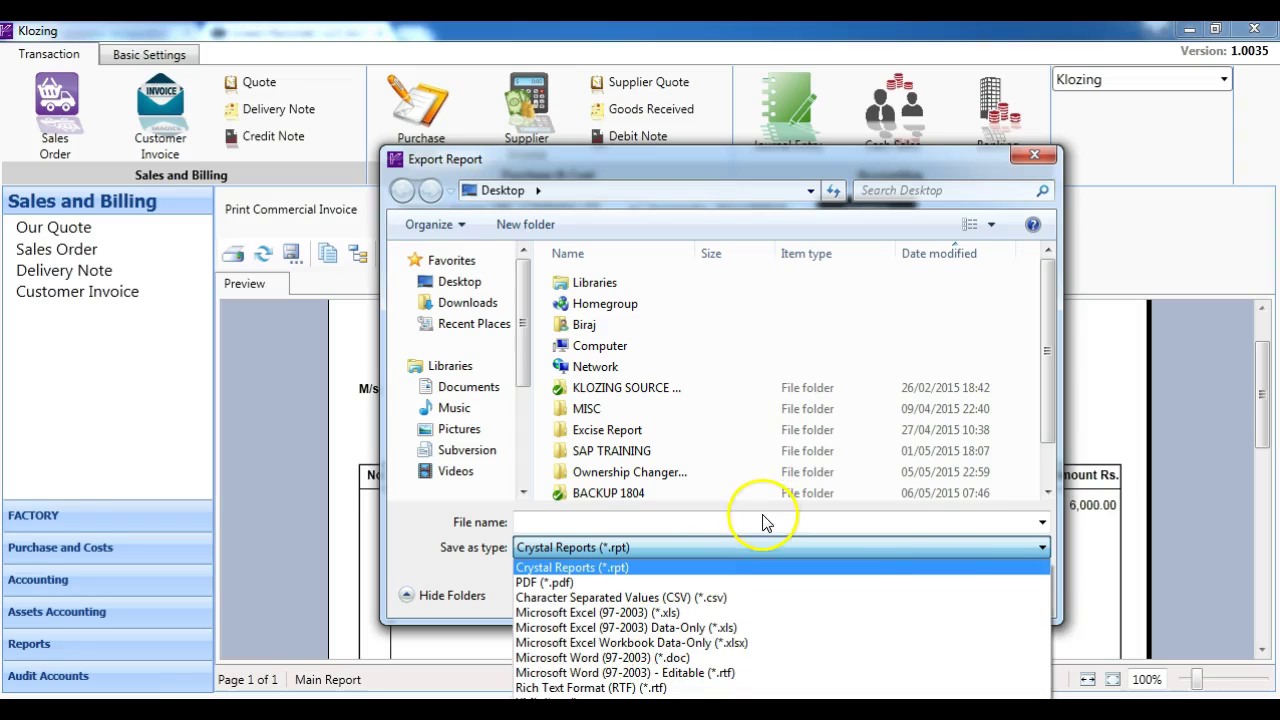
click(912, 530)
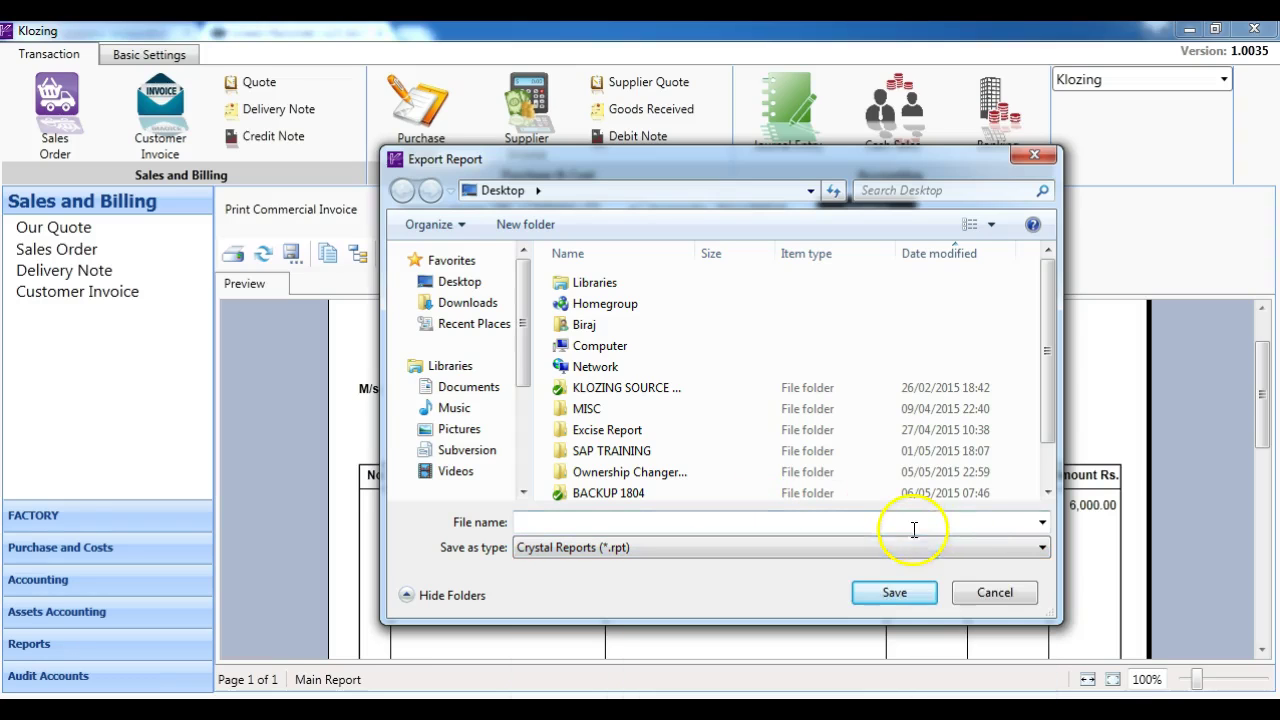
click(988, 595)
click(48, 675)
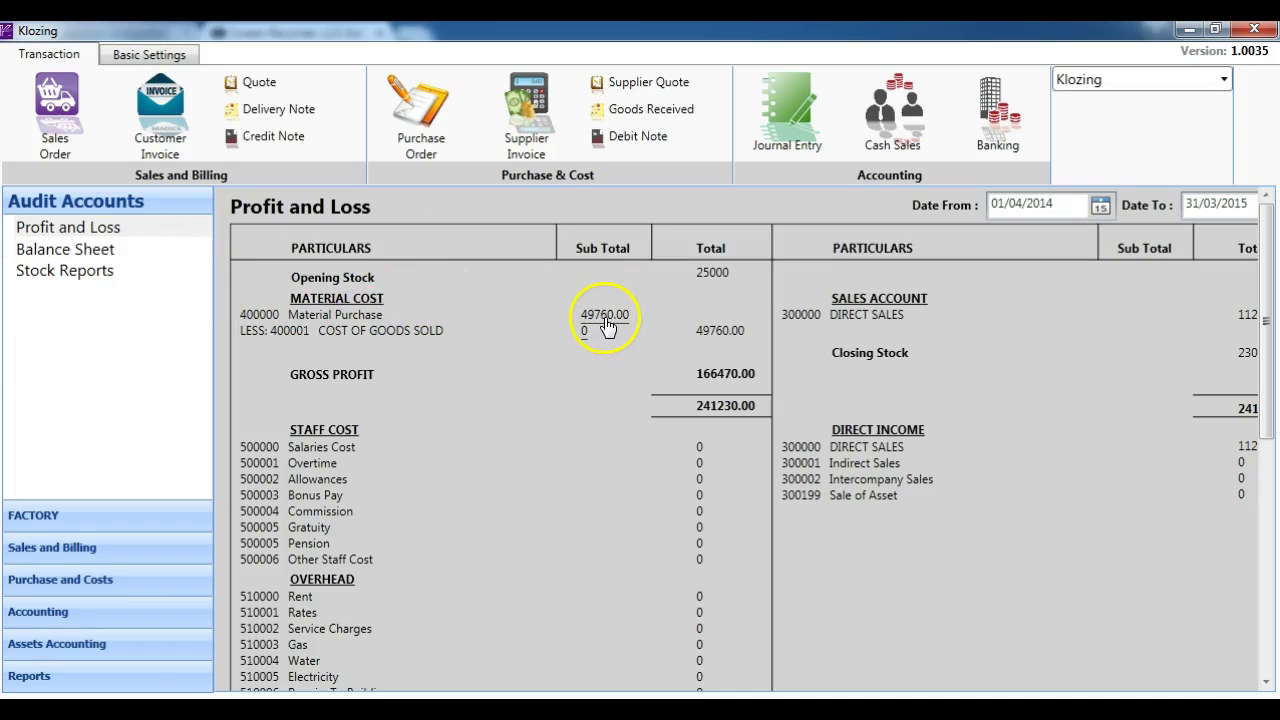
Trace Material Purchase 49,760.00 to May supplier invoices, including 42,000.00 PR29001, then view the P&L report
click(605, 316)
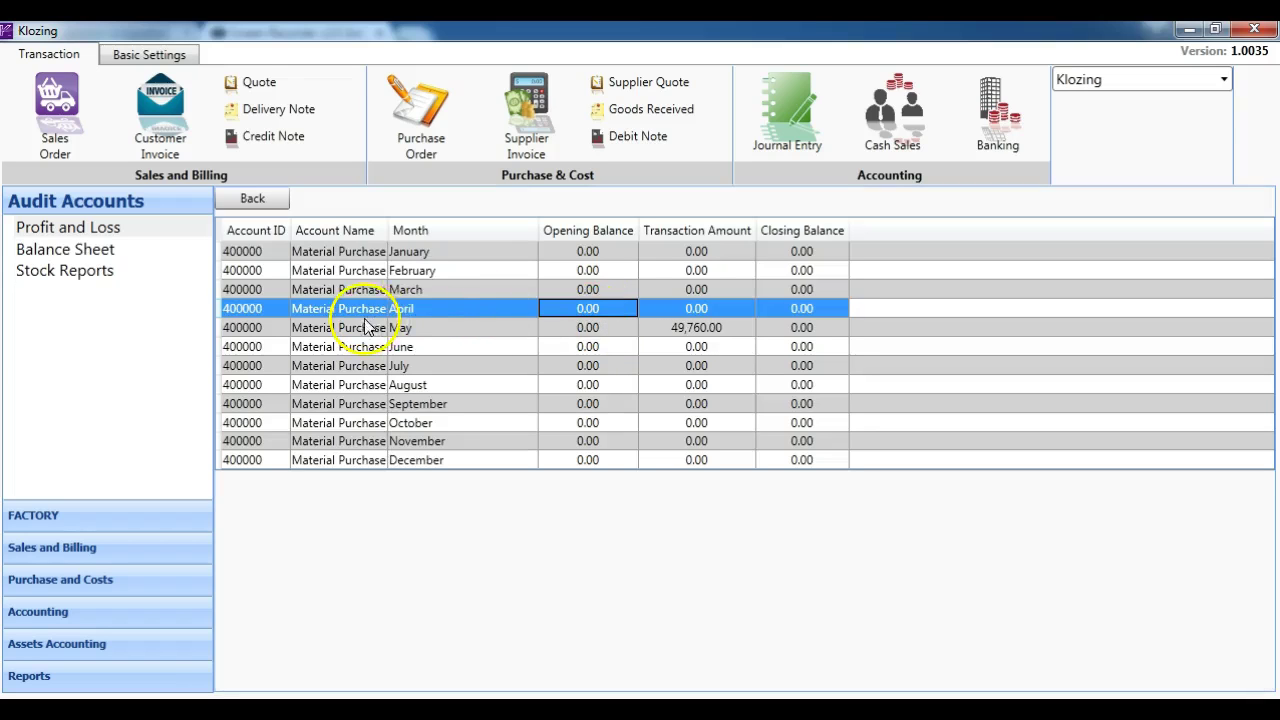
double_click(710, 330)
click(558, 257)
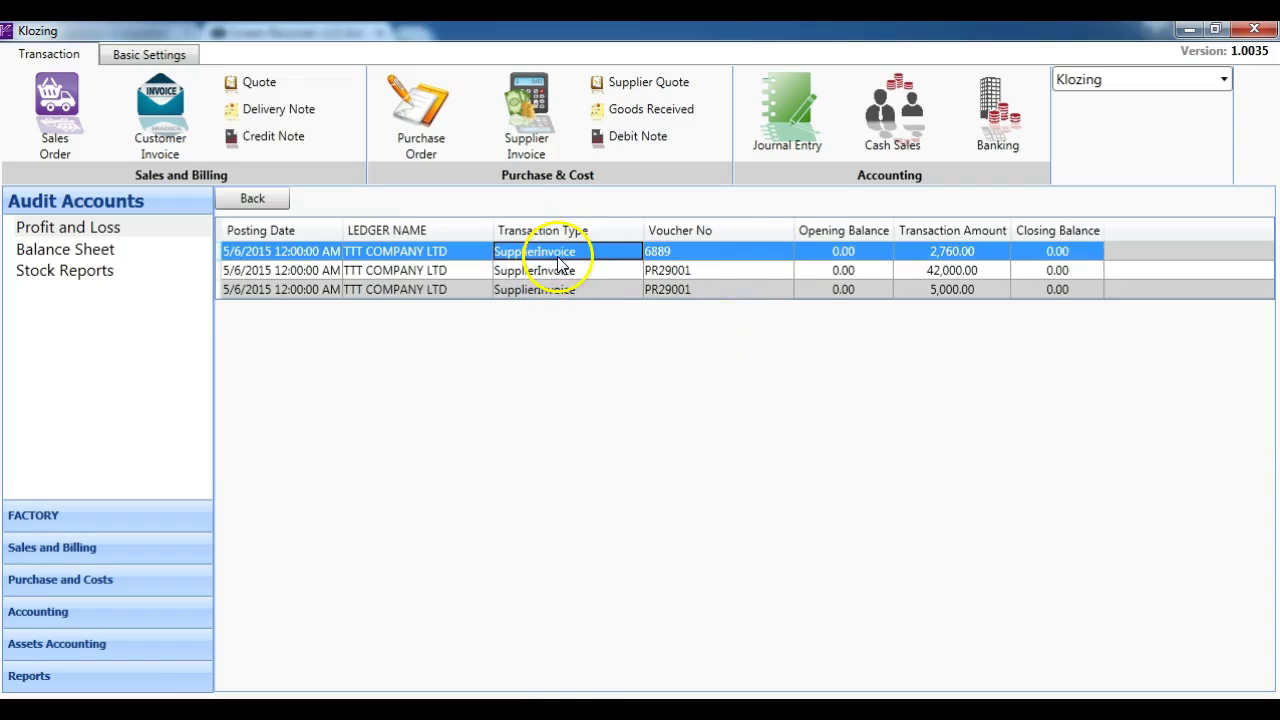
click(724, 272)
click(935, 271)
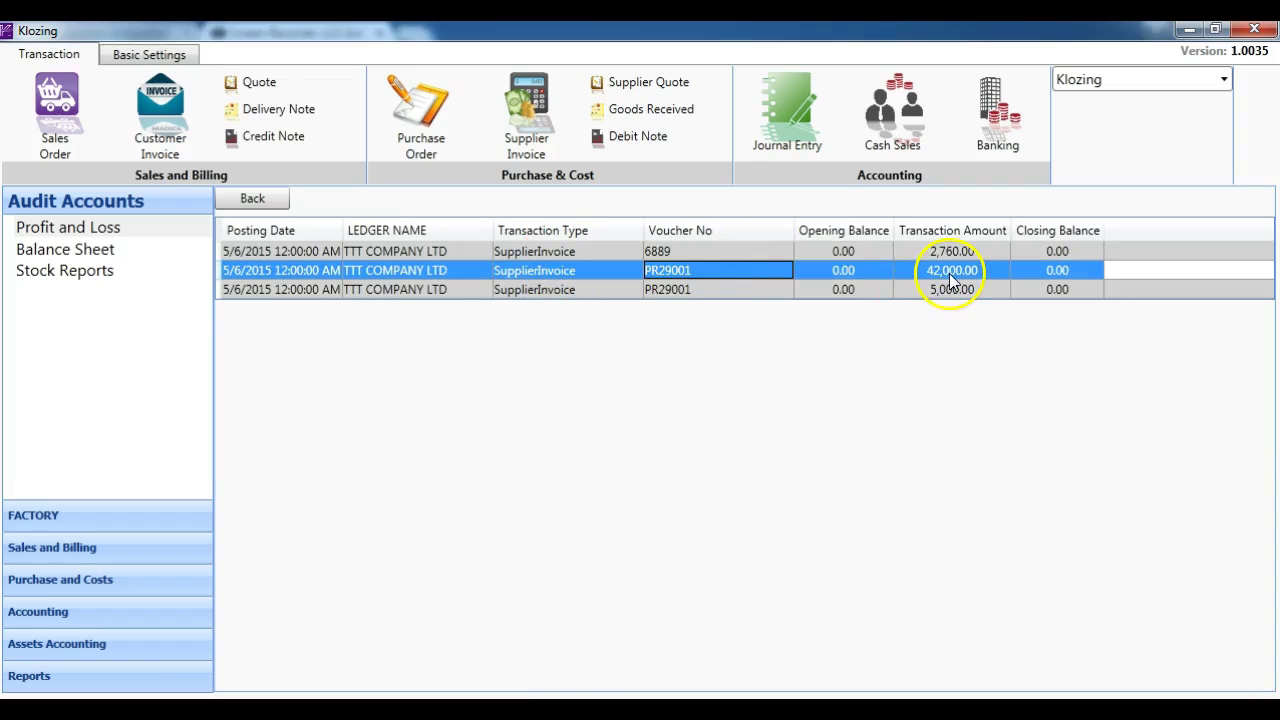
click(272, 201)
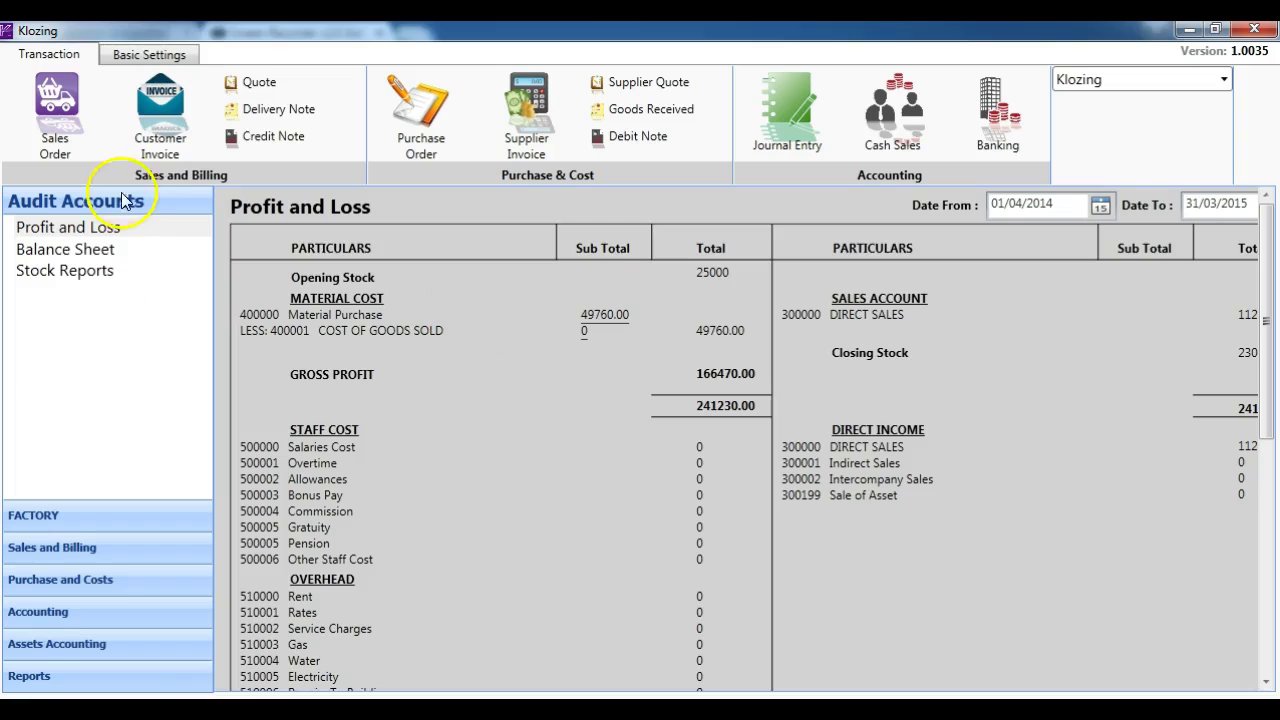
click(42, 675)
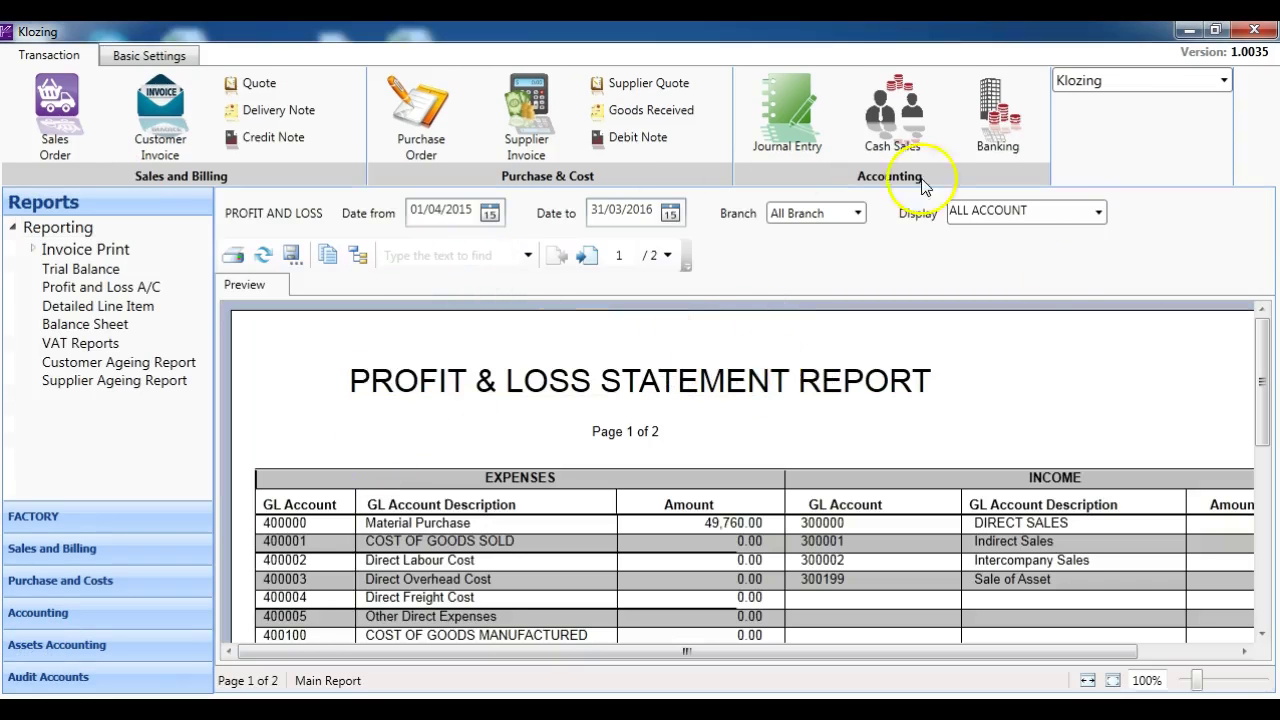
Filter the Profit & Loss report by branch, trying Branch B before settling on Head Office
drag(1262, 352, 1262, 371)
click(1263, 322)
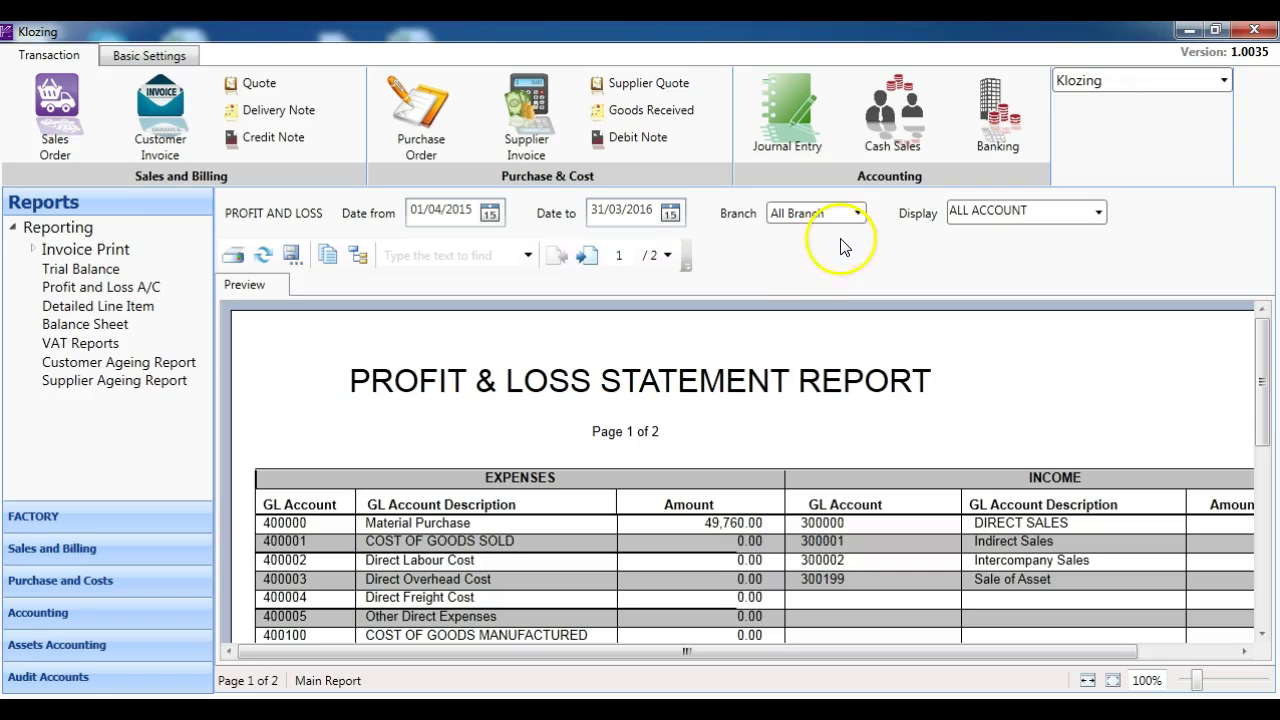
click(280, 354)
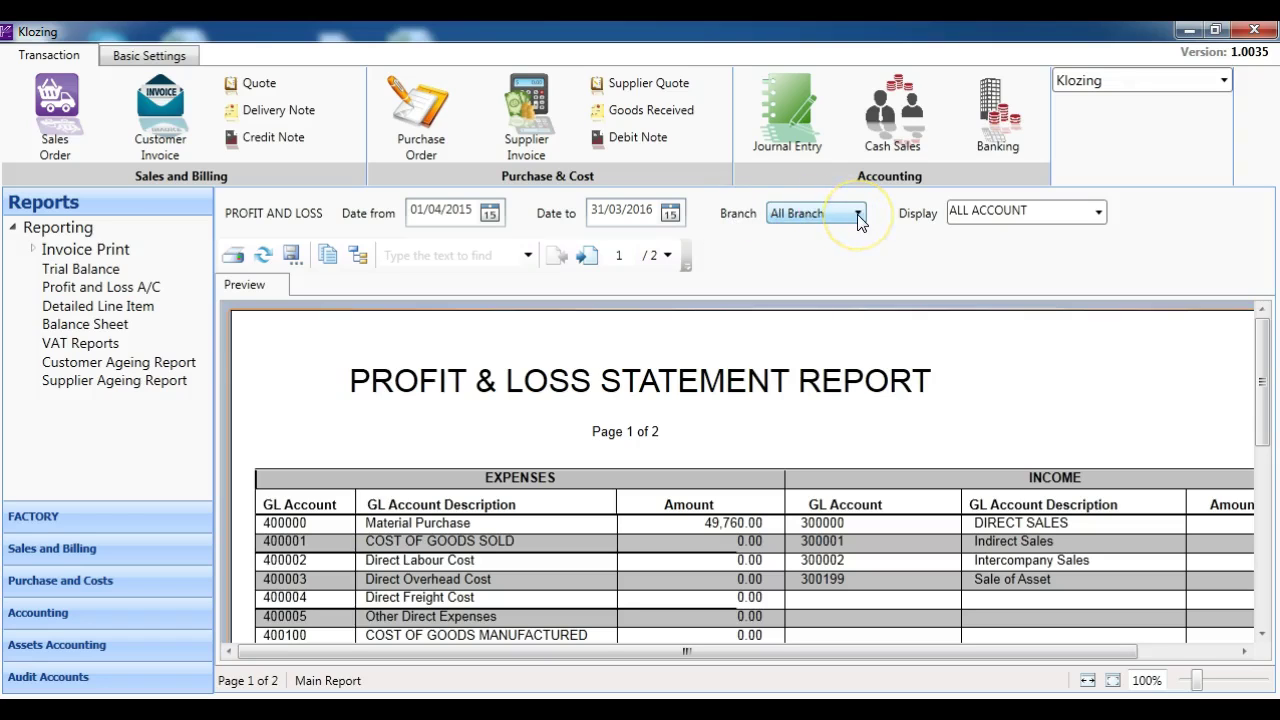
click(863, 216)
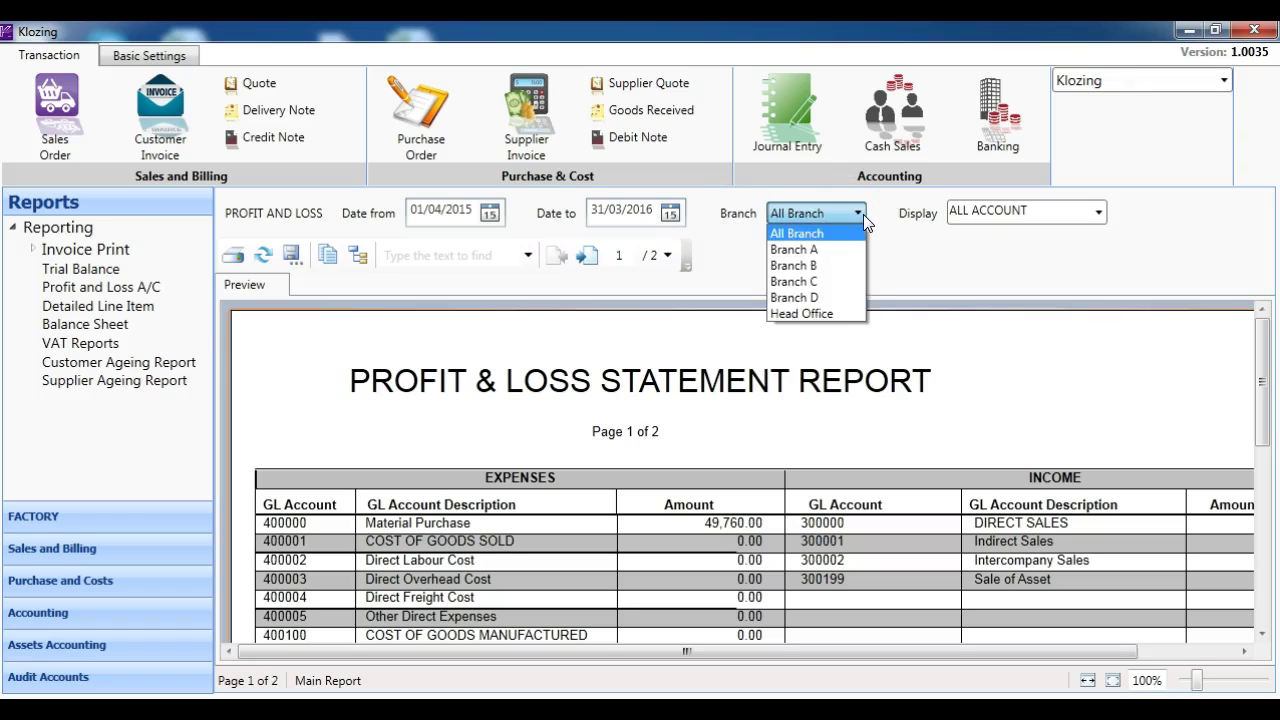
click(822, 312)
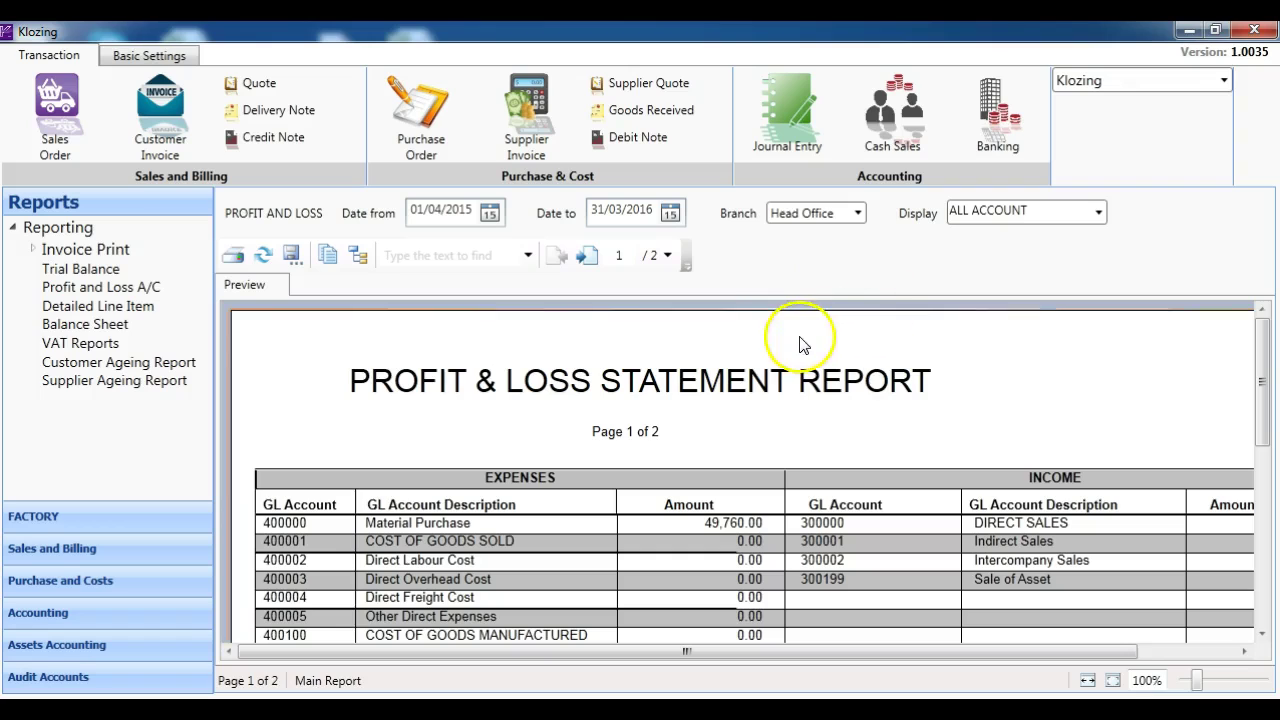
click(835, 215)
click(822, 276)
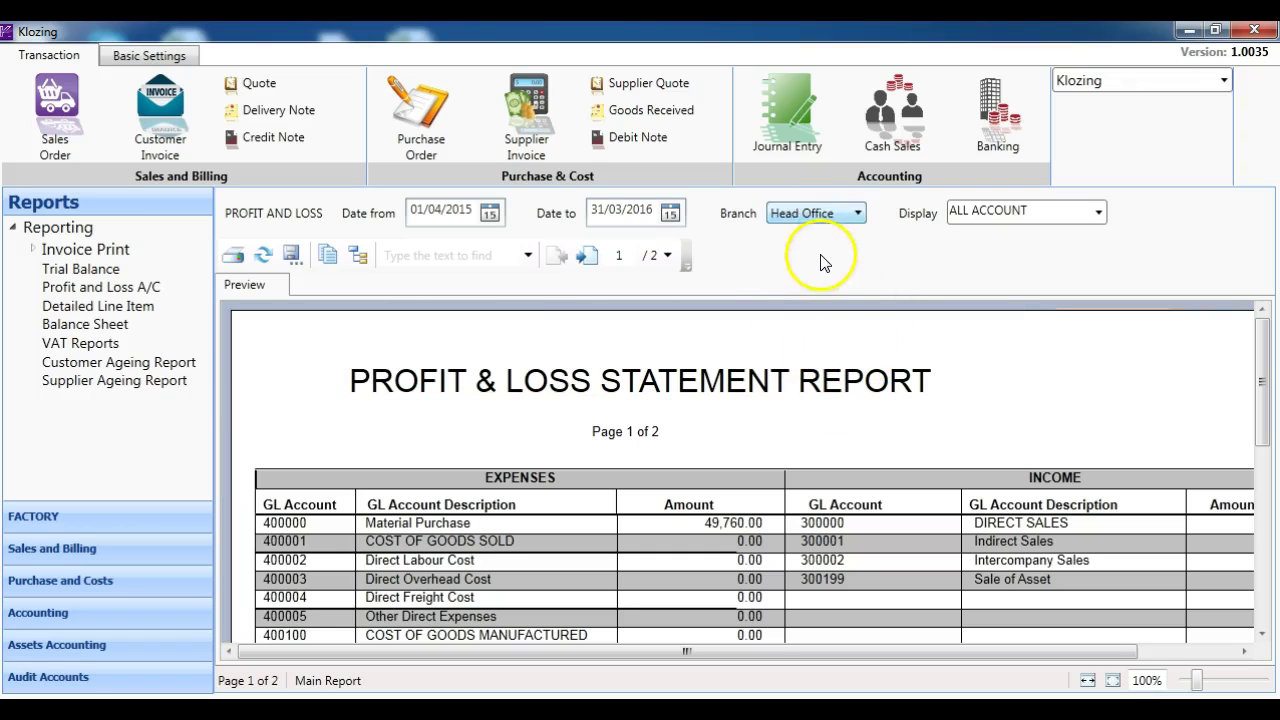
click(844, 213)
click(840, 264)
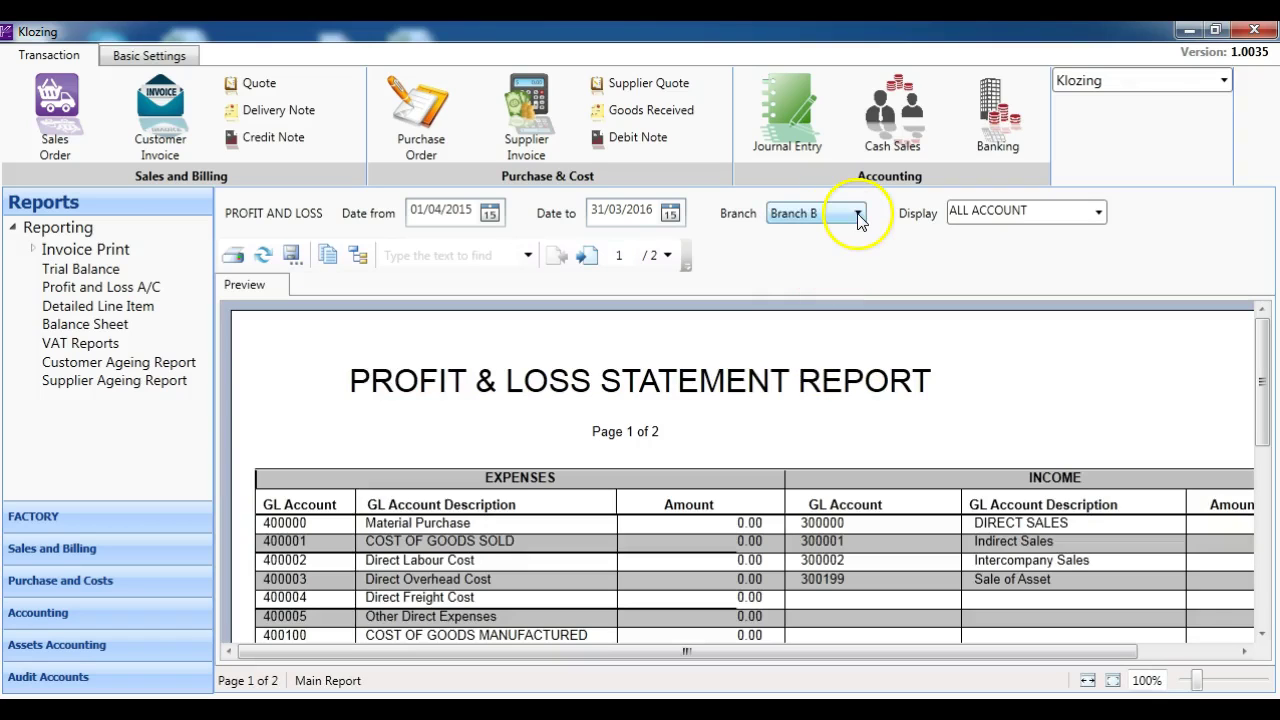
click(859, 215)
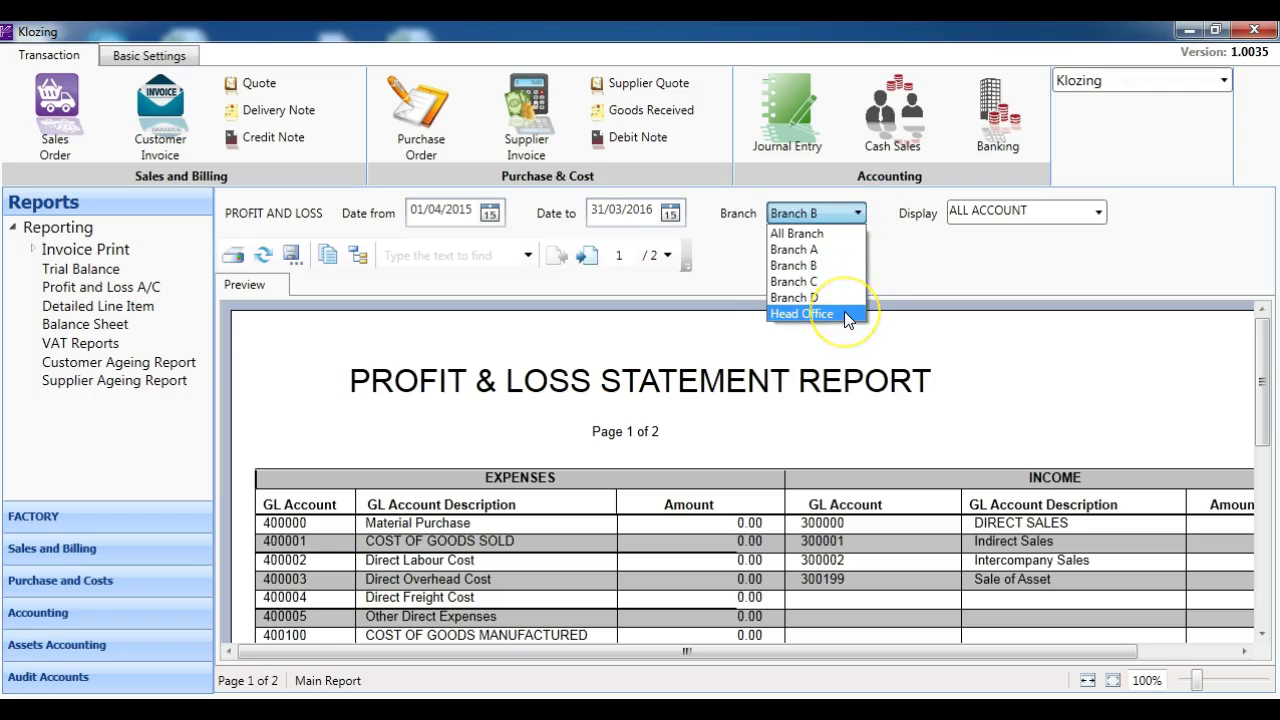
click(844, 311)
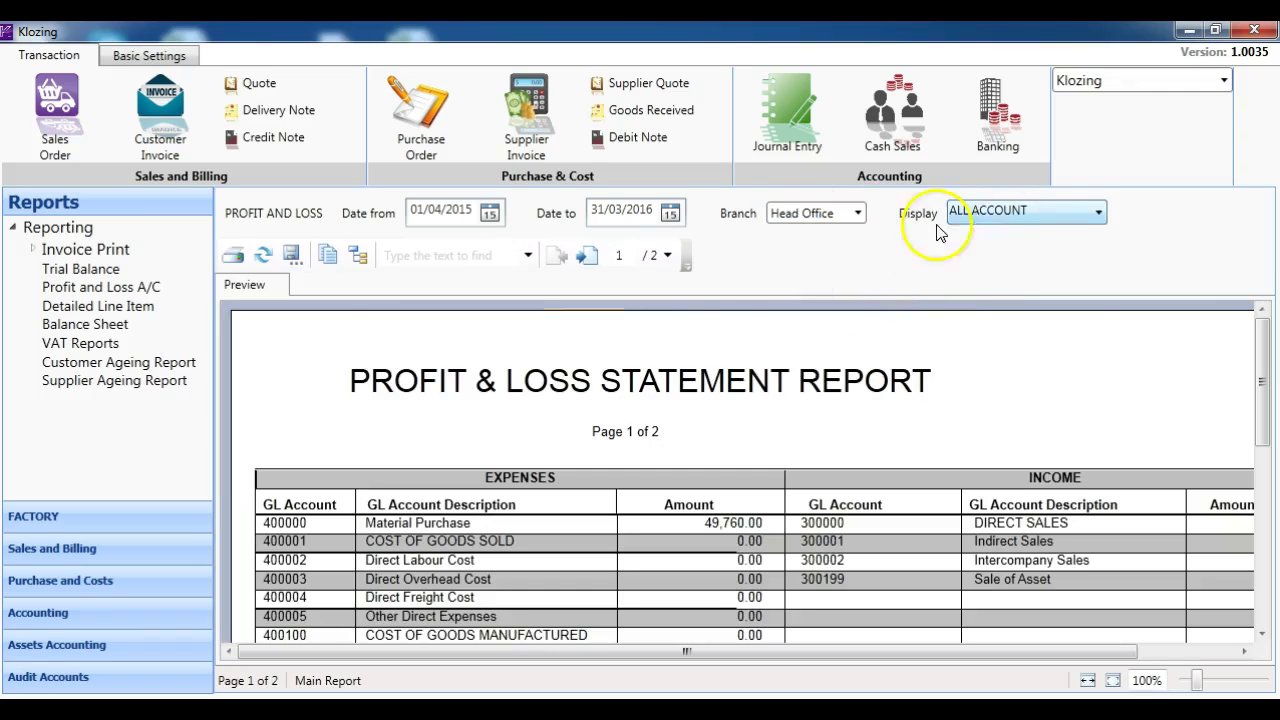
Hide zero-balance accounts, check Material Purchase 49,760.00, and go to the customer invoice list
click(1020, 211)
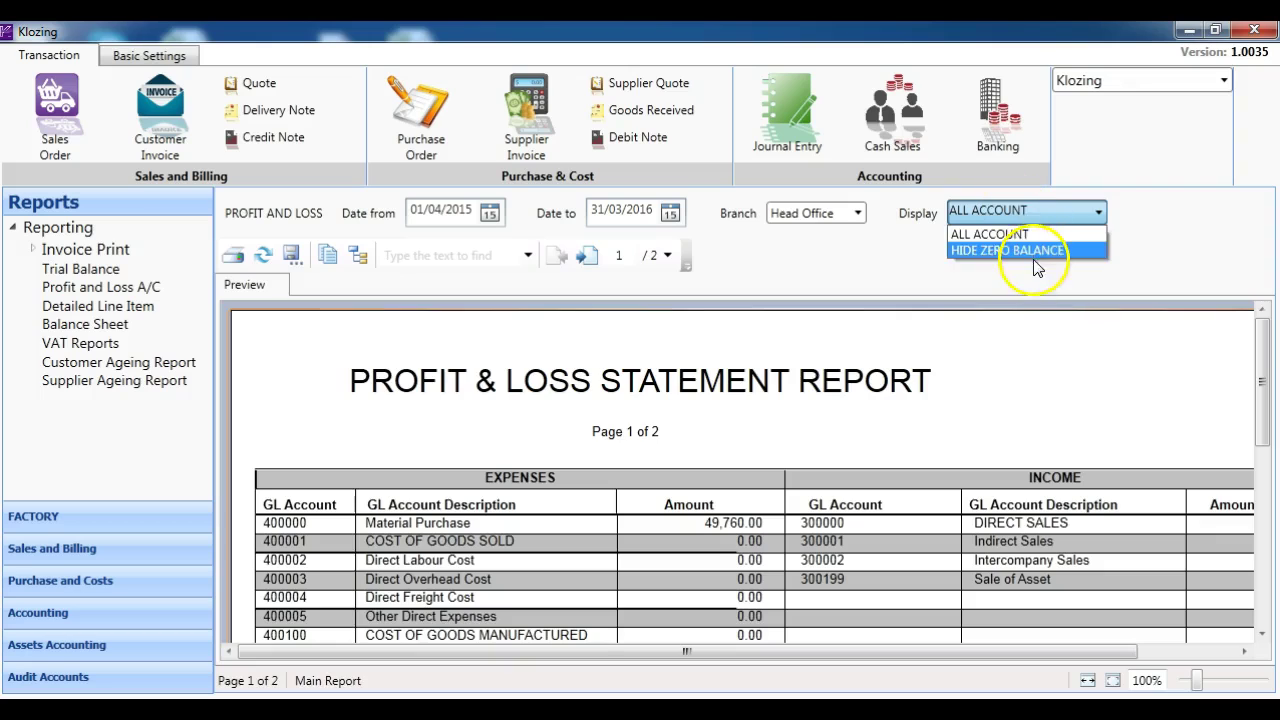
click(1040, 252)
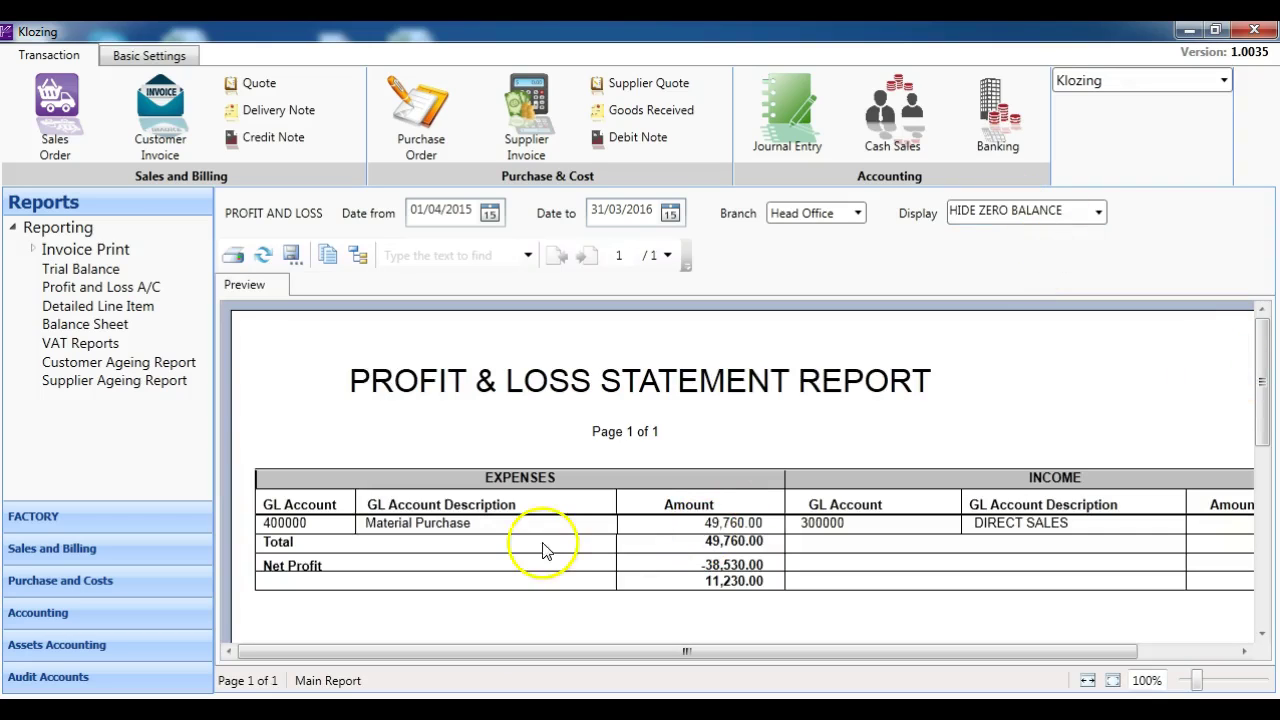
click(722, 525)
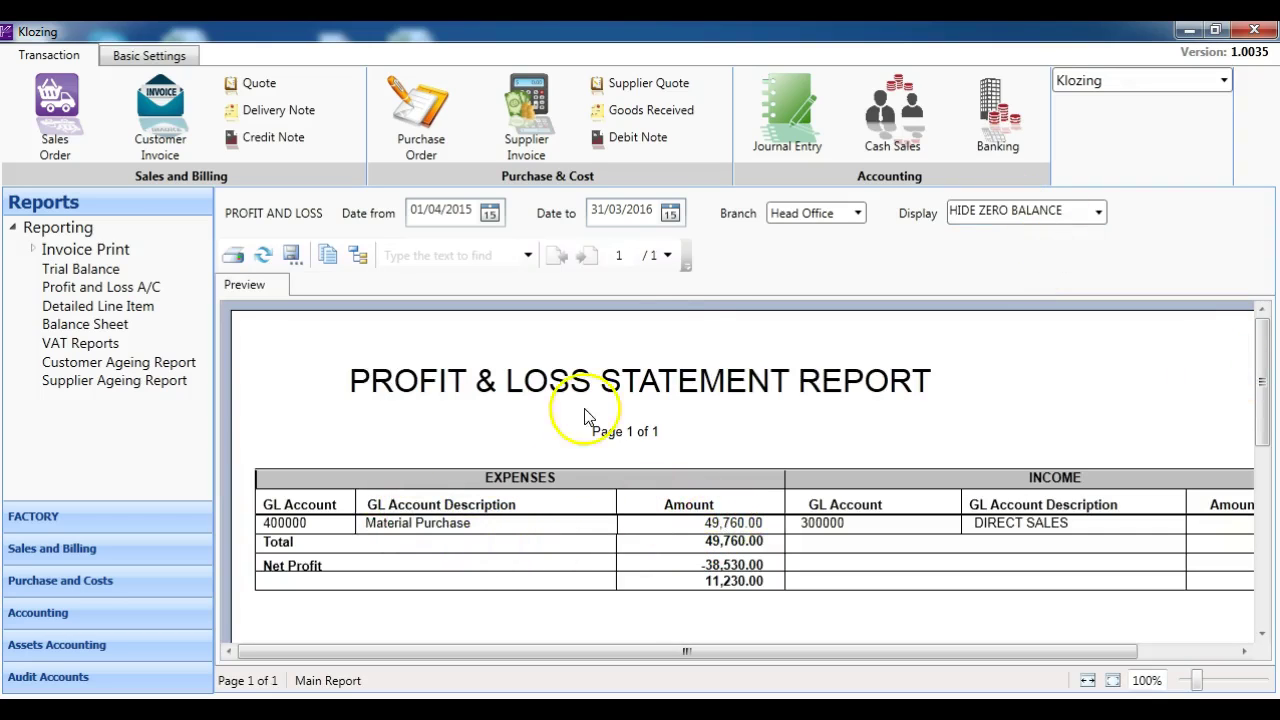
click(40, 658)
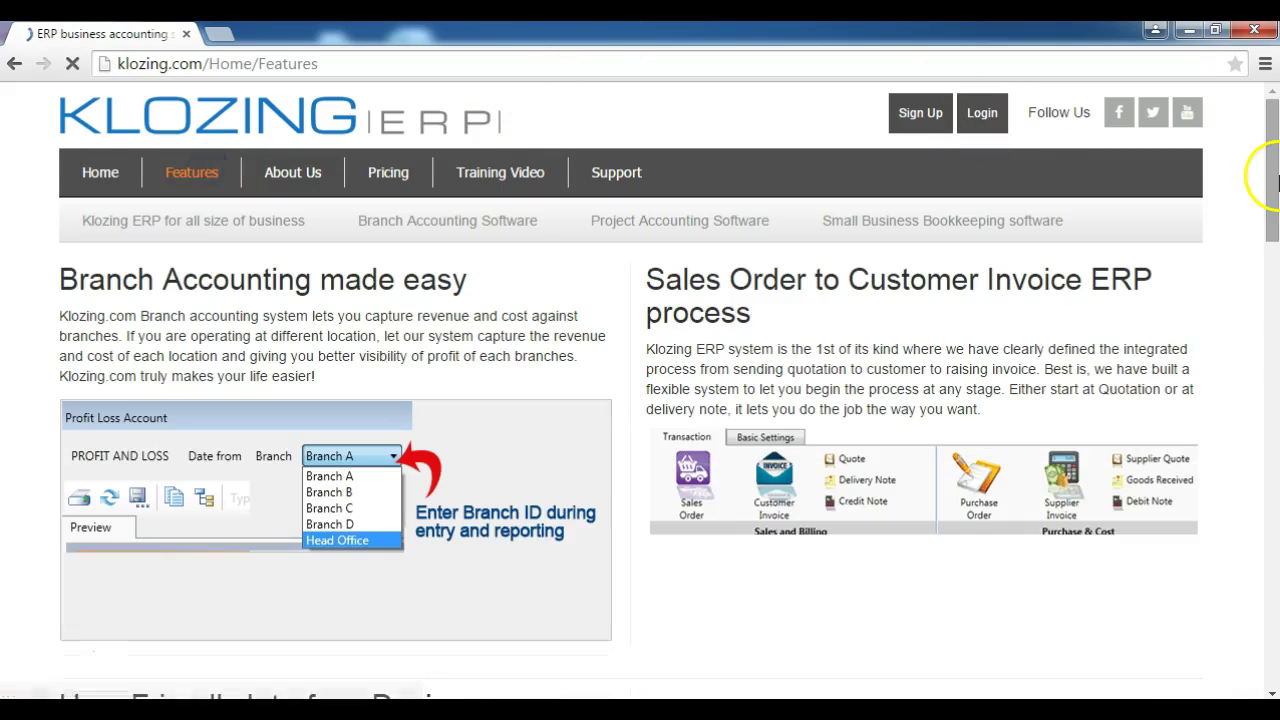
Scroll the klozing.com Features page covering branch accounting and the sales-order-to-invoice process
mouse_move(1273, 185)
mouse_down()
mouse_move(1273, 503)
mouse_move(1273, 185)
mouse_up()
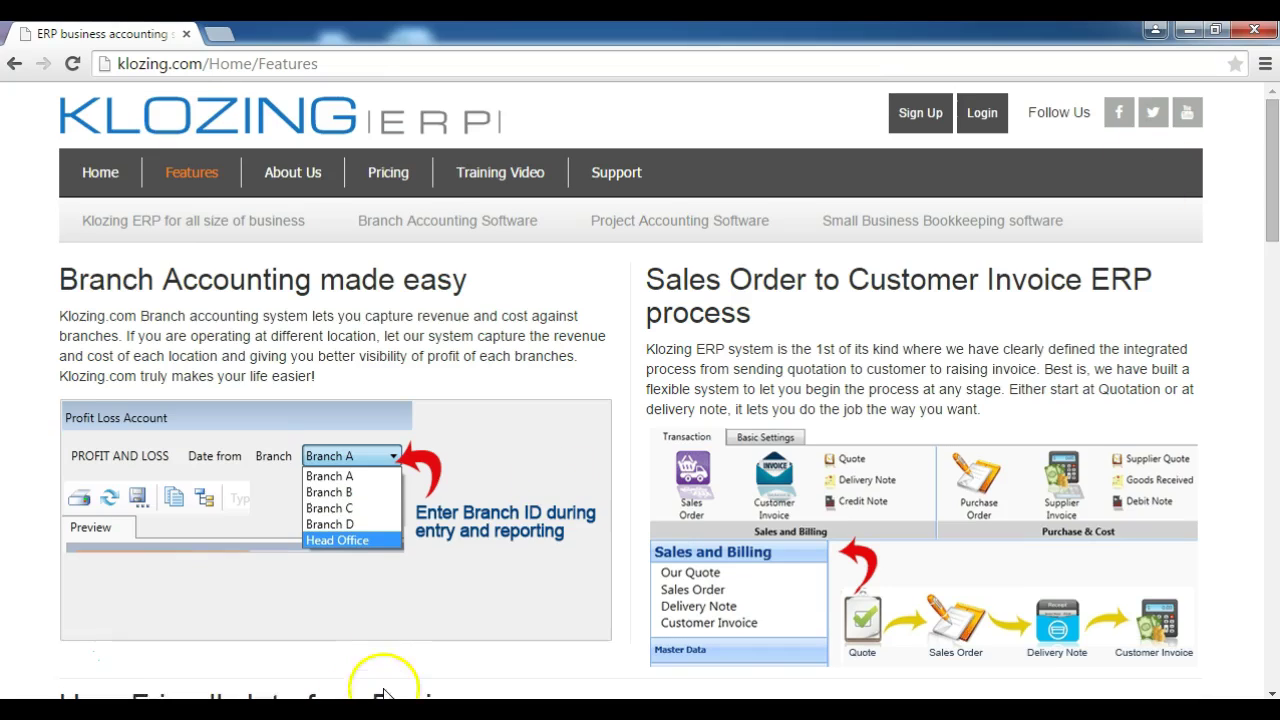